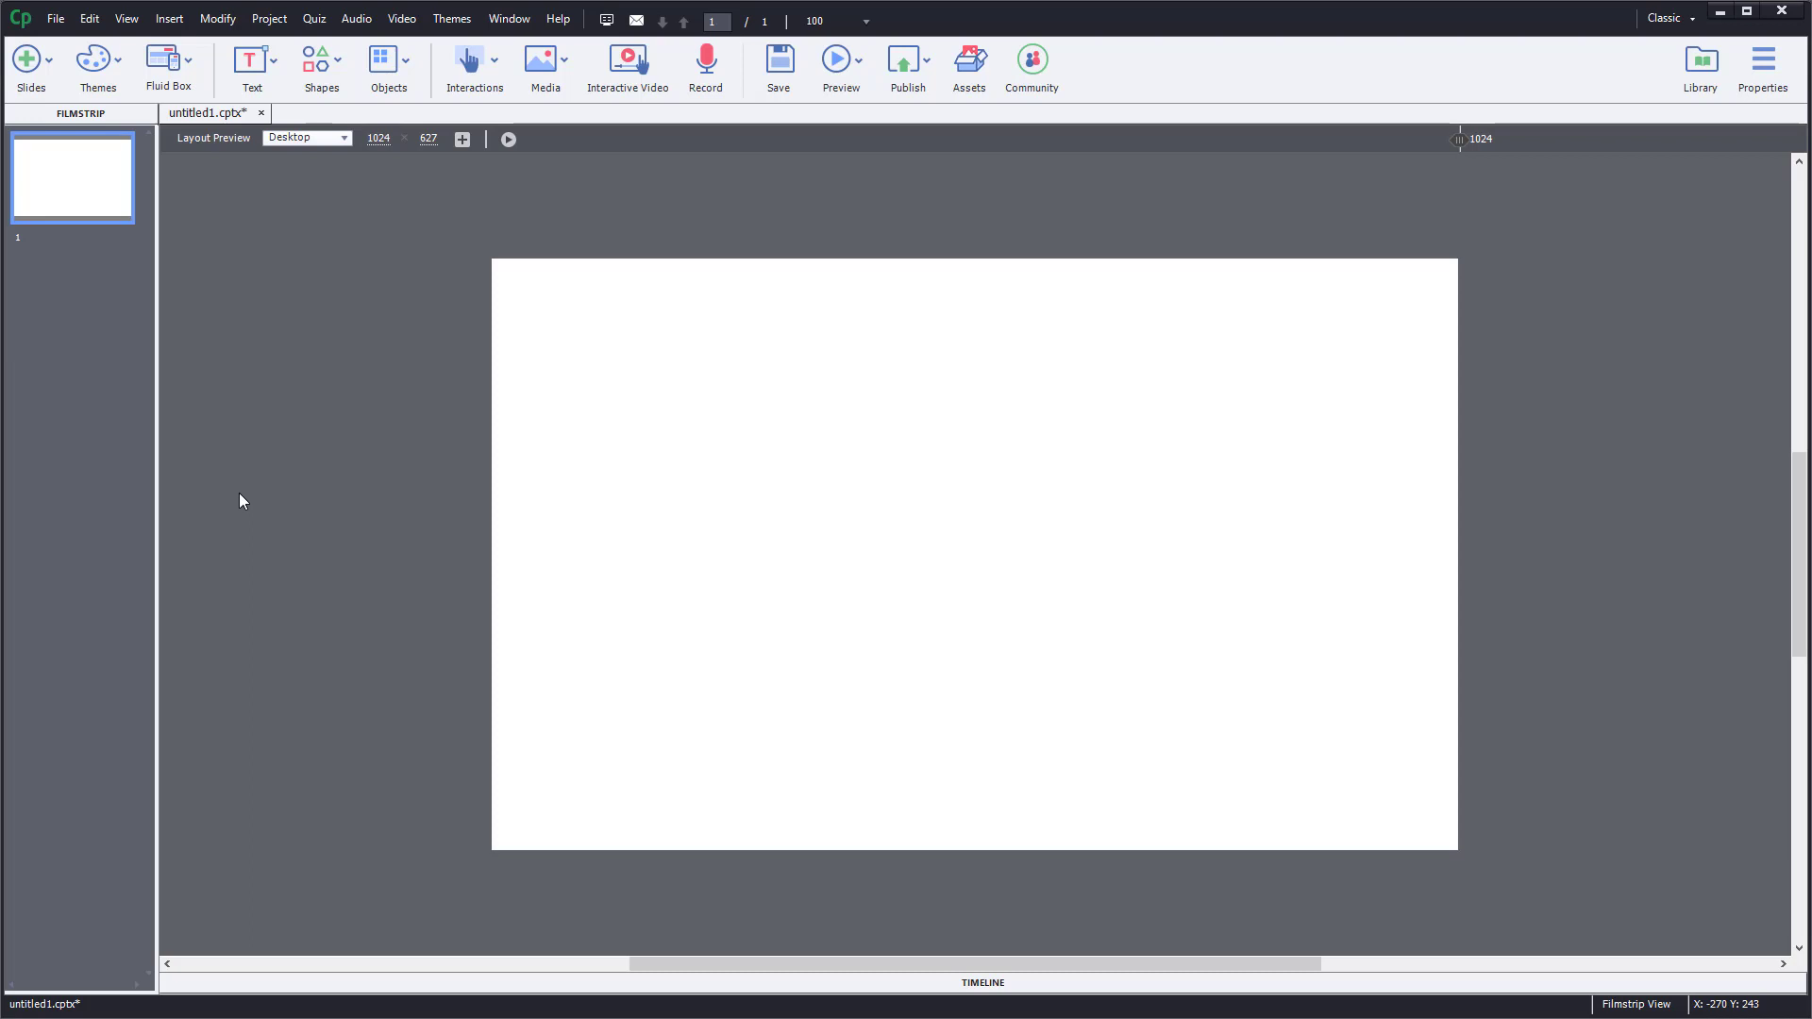
# Insert a horizontal fluid box with two equal 512x627 columns filling the 1024x627 slide
pyautogui.click(176, 66)
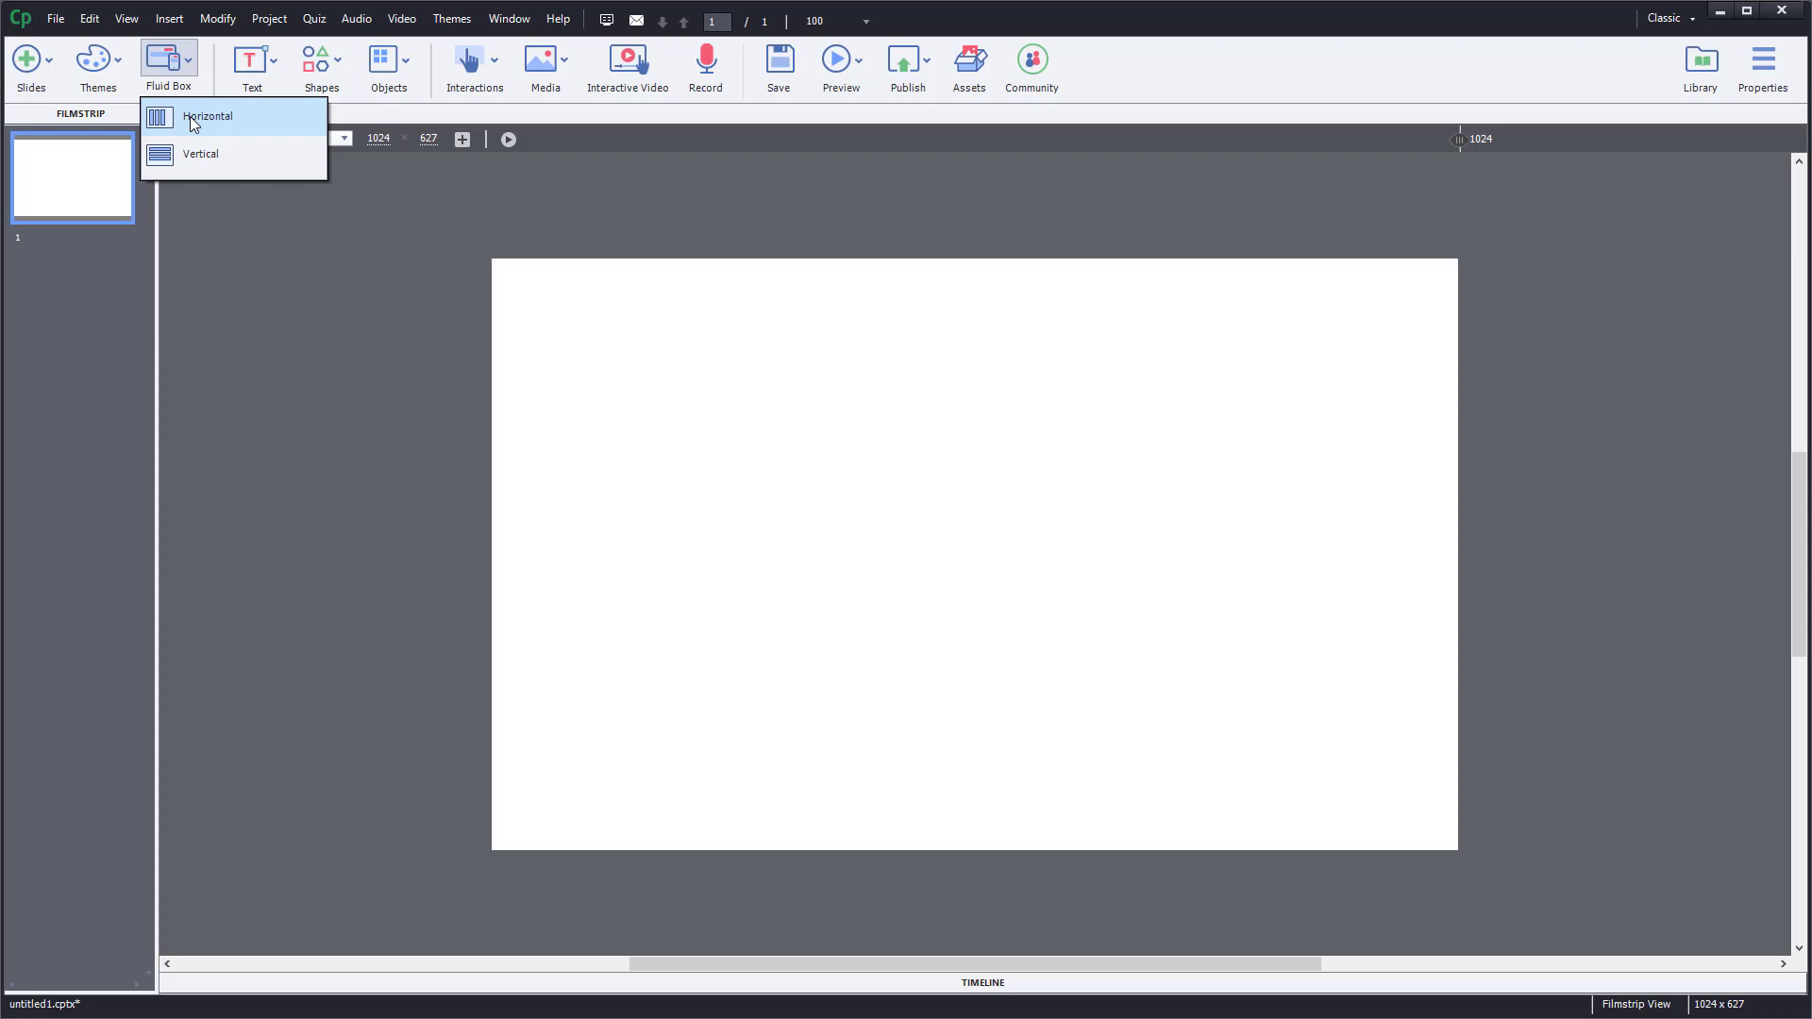
pyautogui.moveTo(190, 116)
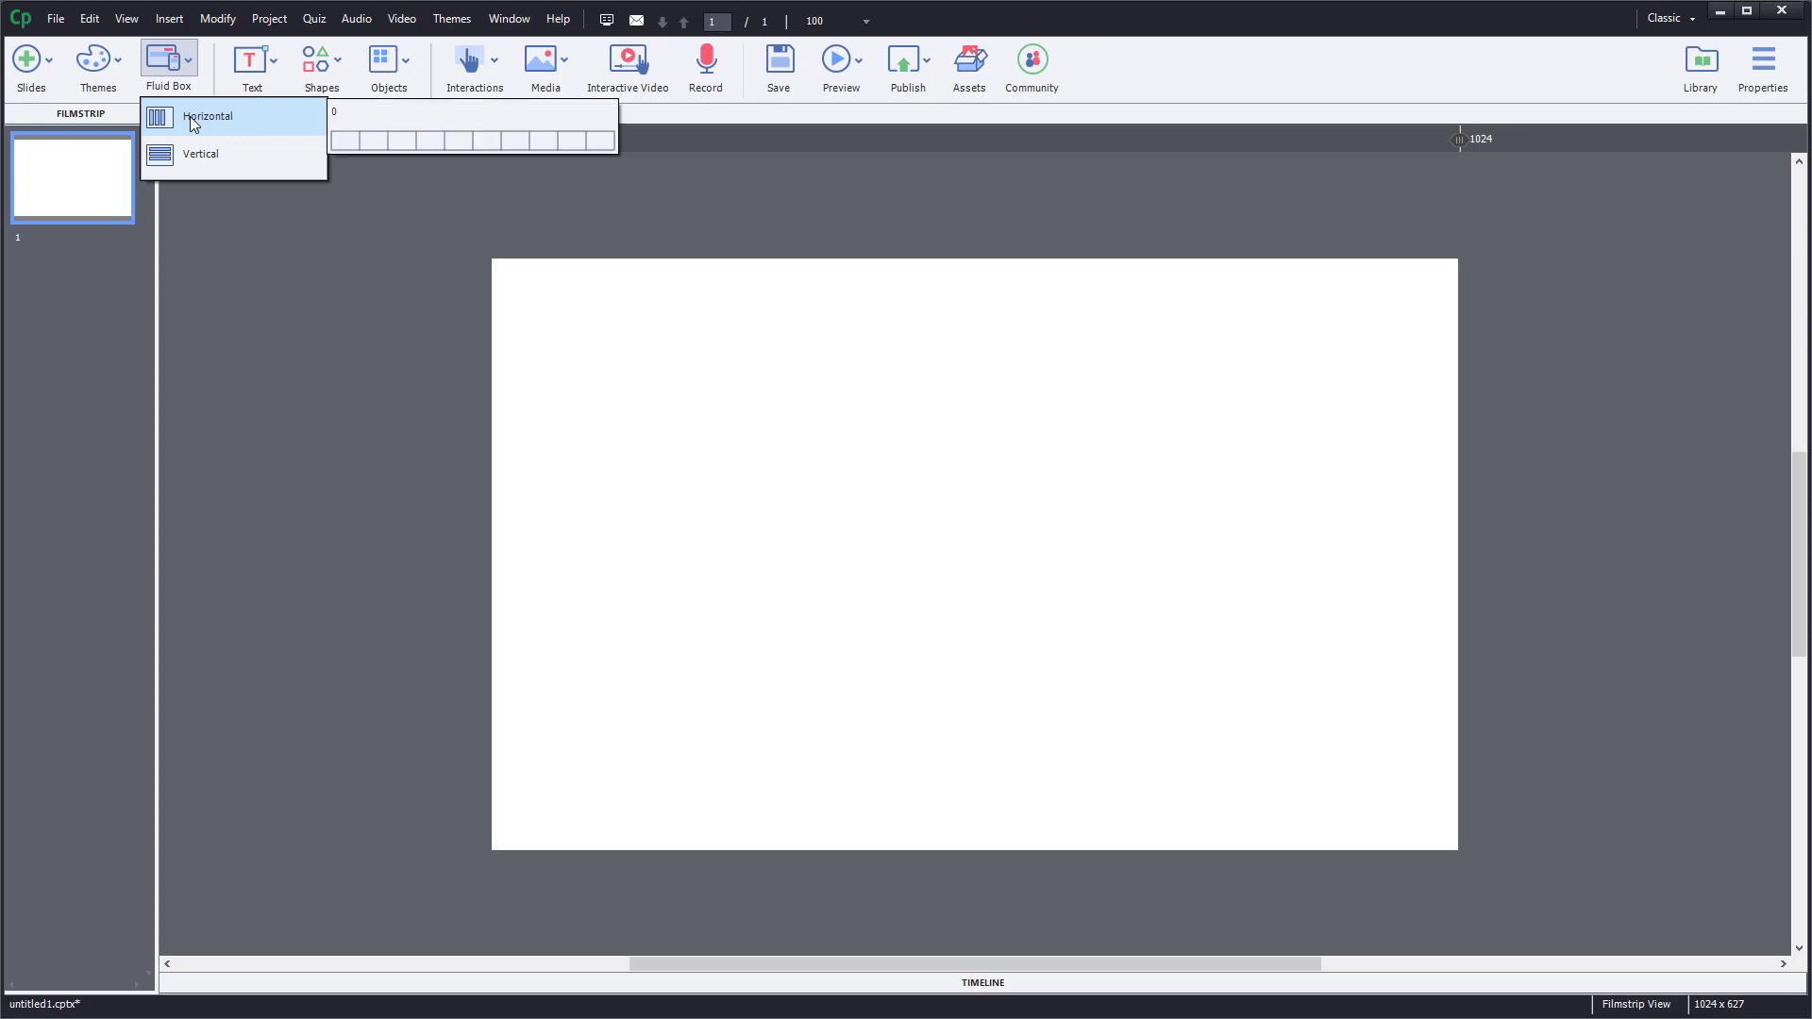
pyautogui.click(373, 142)
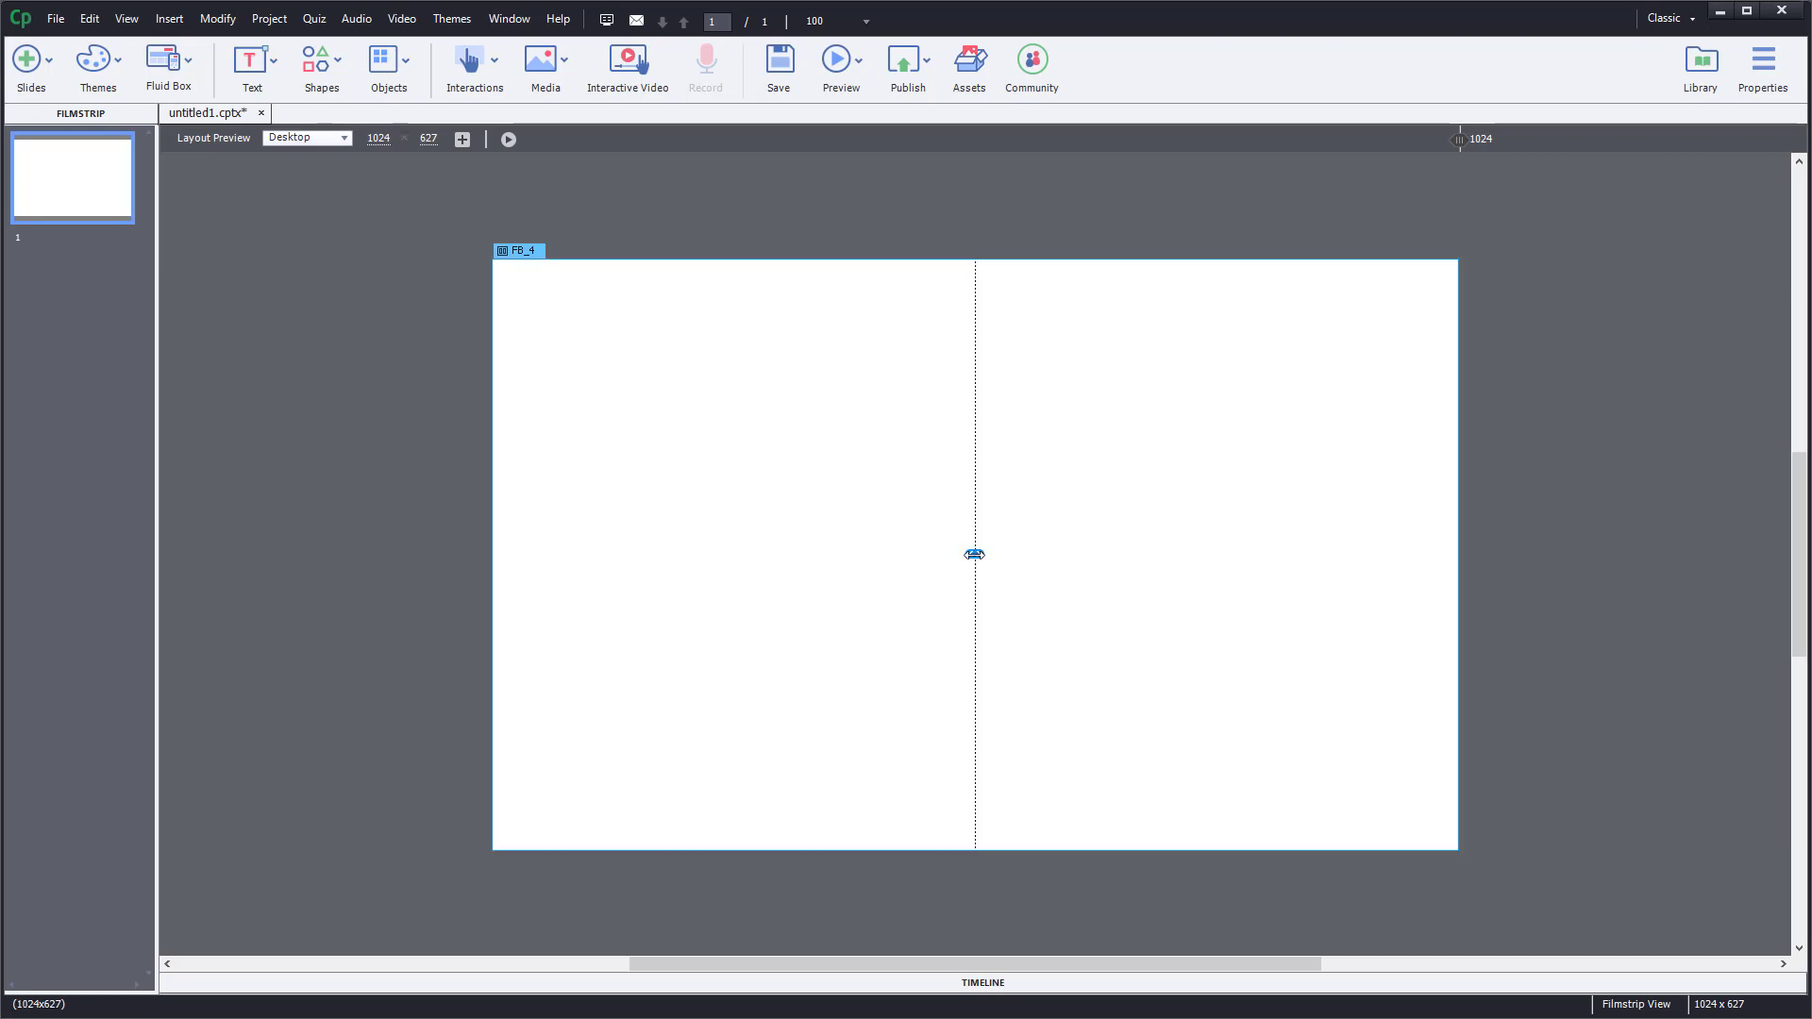
# Widen the left fluid box FB_5 to 734x627 and select it
pyautogui.moveTo(975, 554); pyautogui.dragTo(1185, 555)
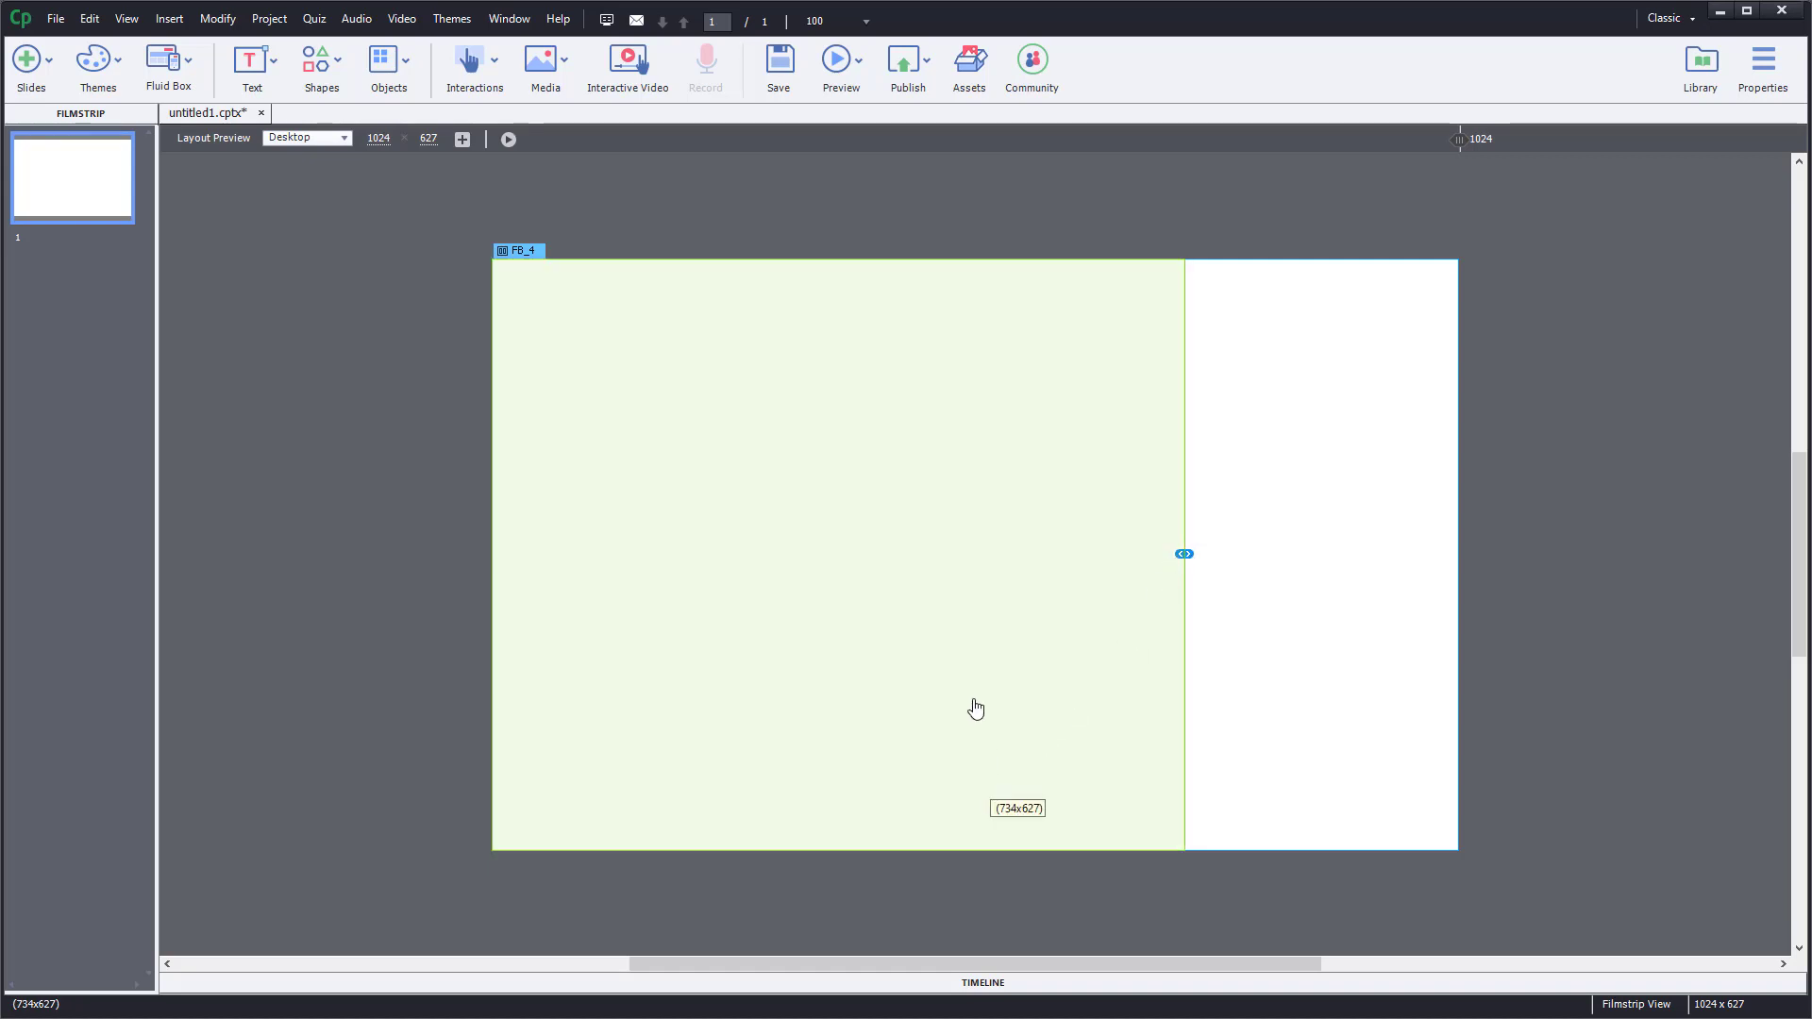
pyautogui.click(868, 467)
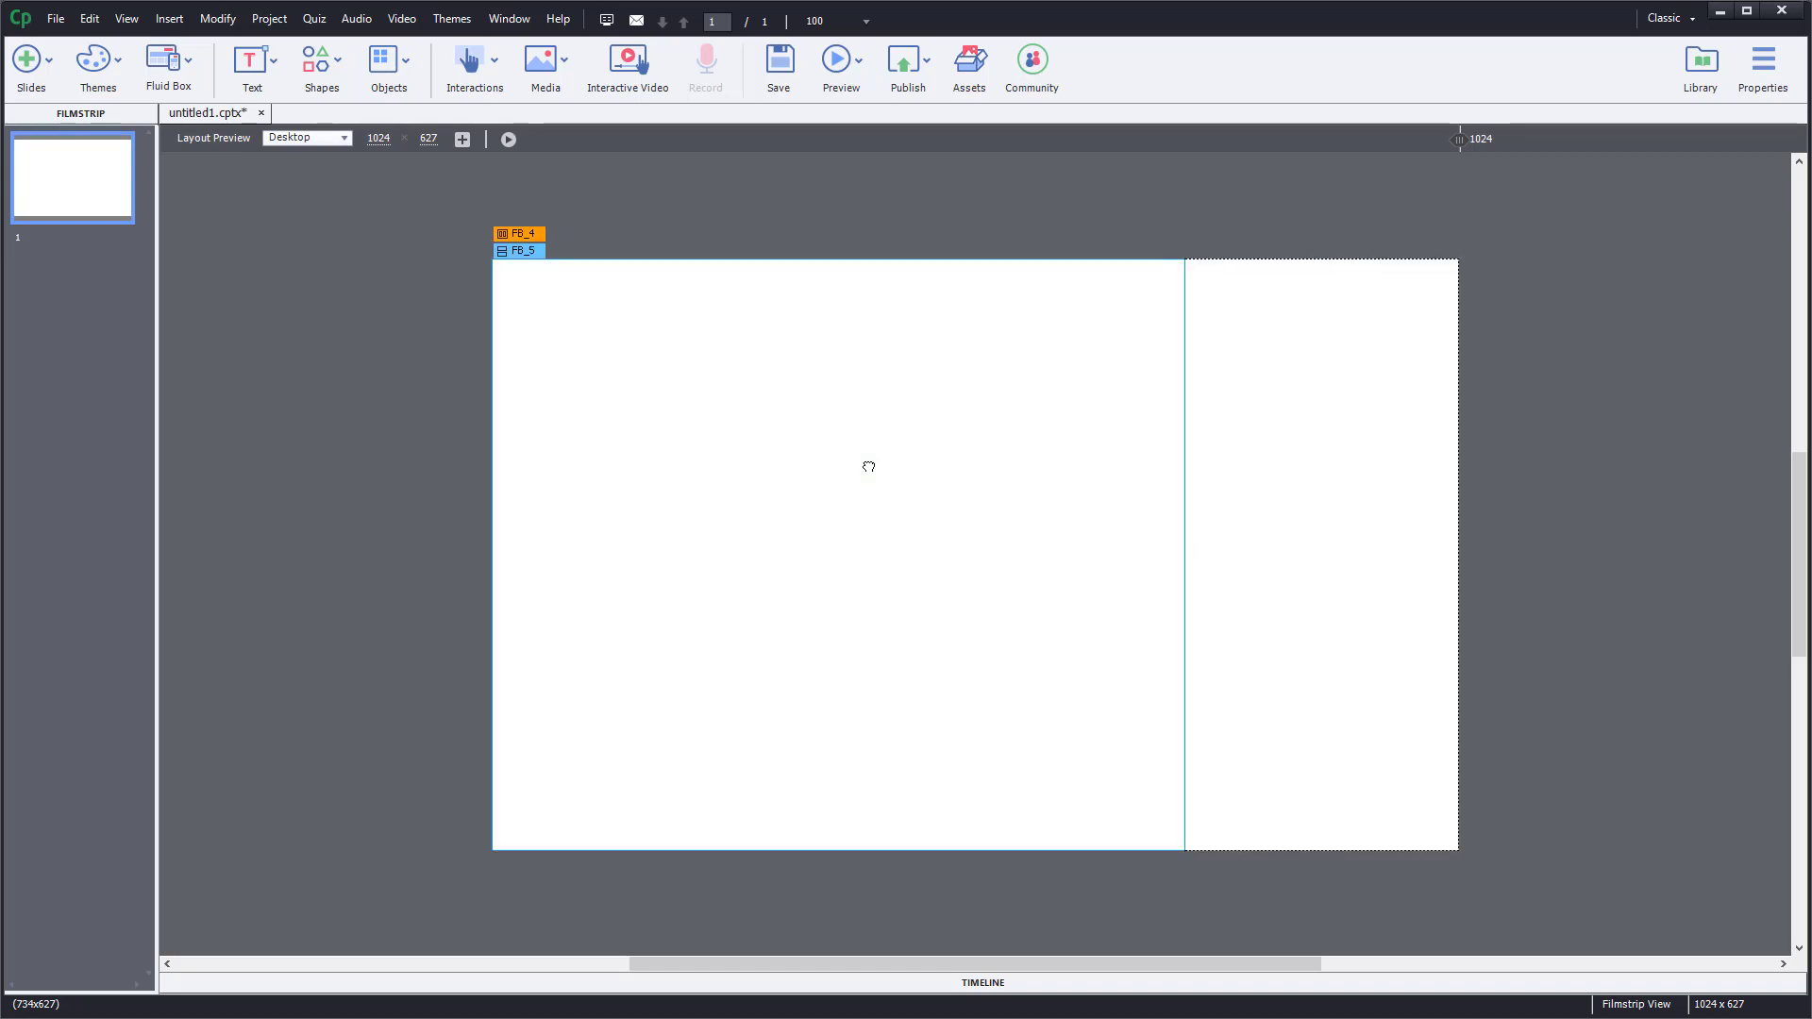
pyautogui.click(881, 218)
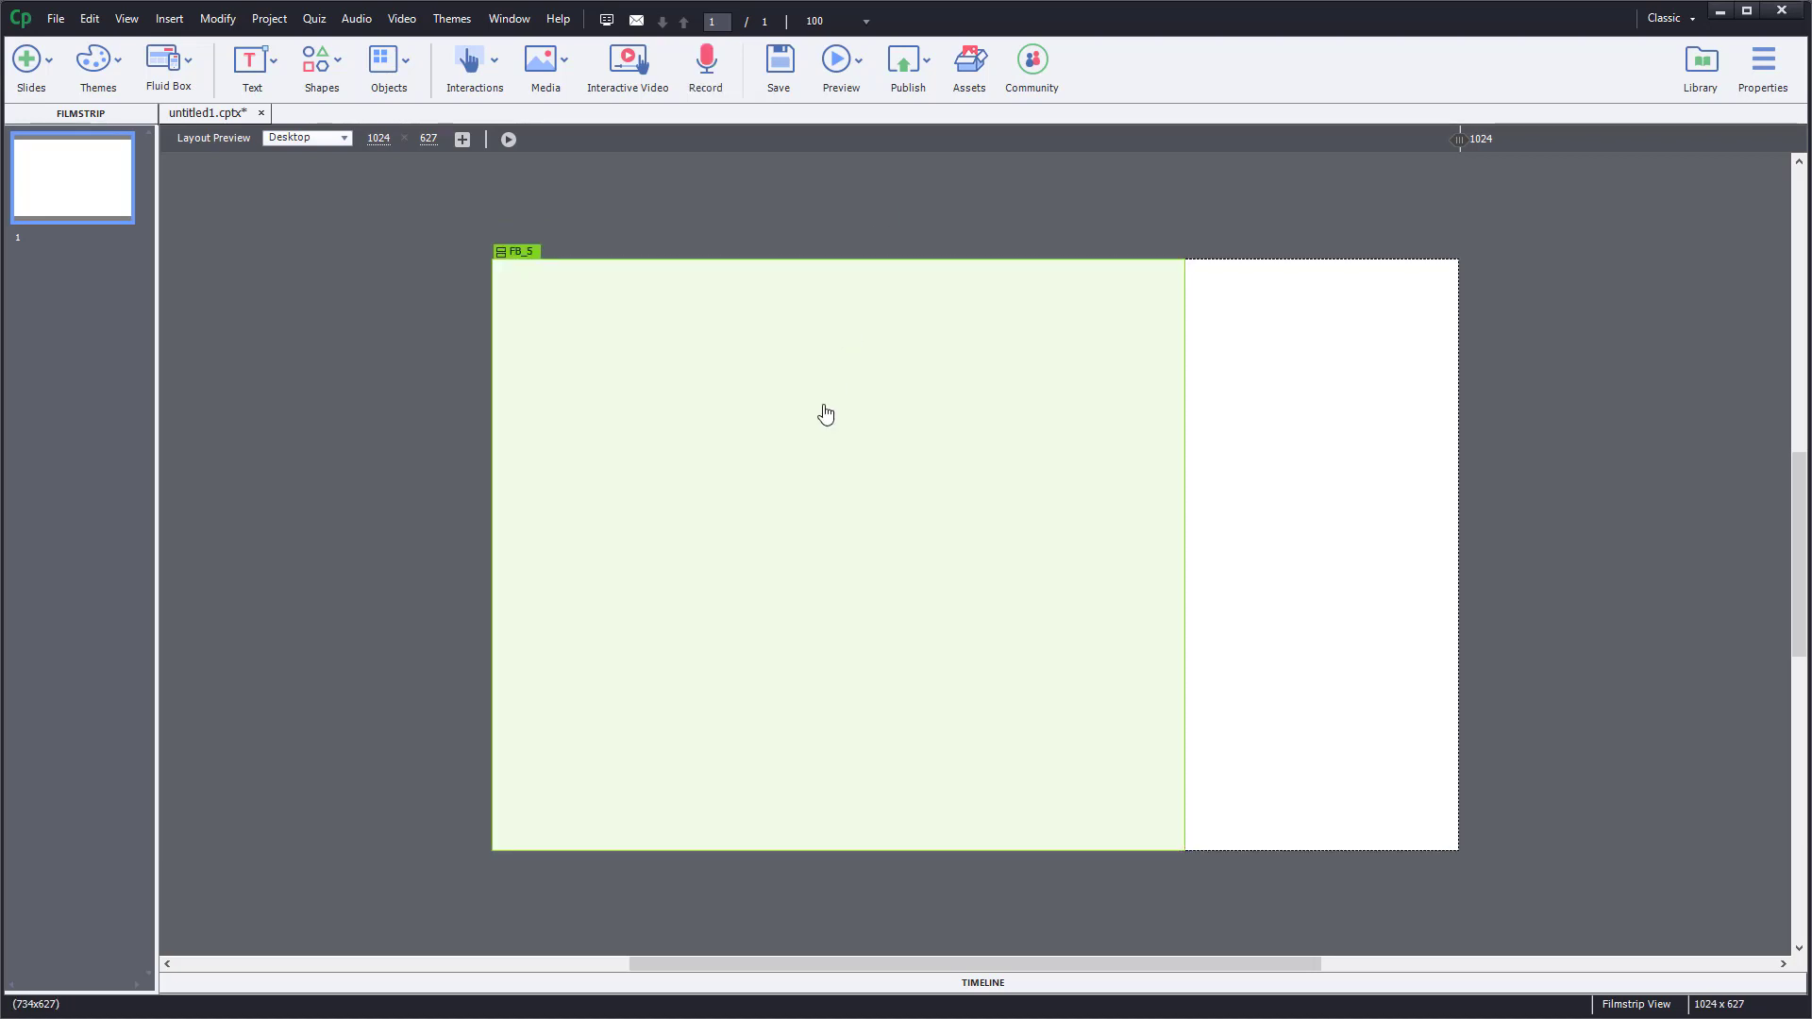
pyautogui.click(822, 404)
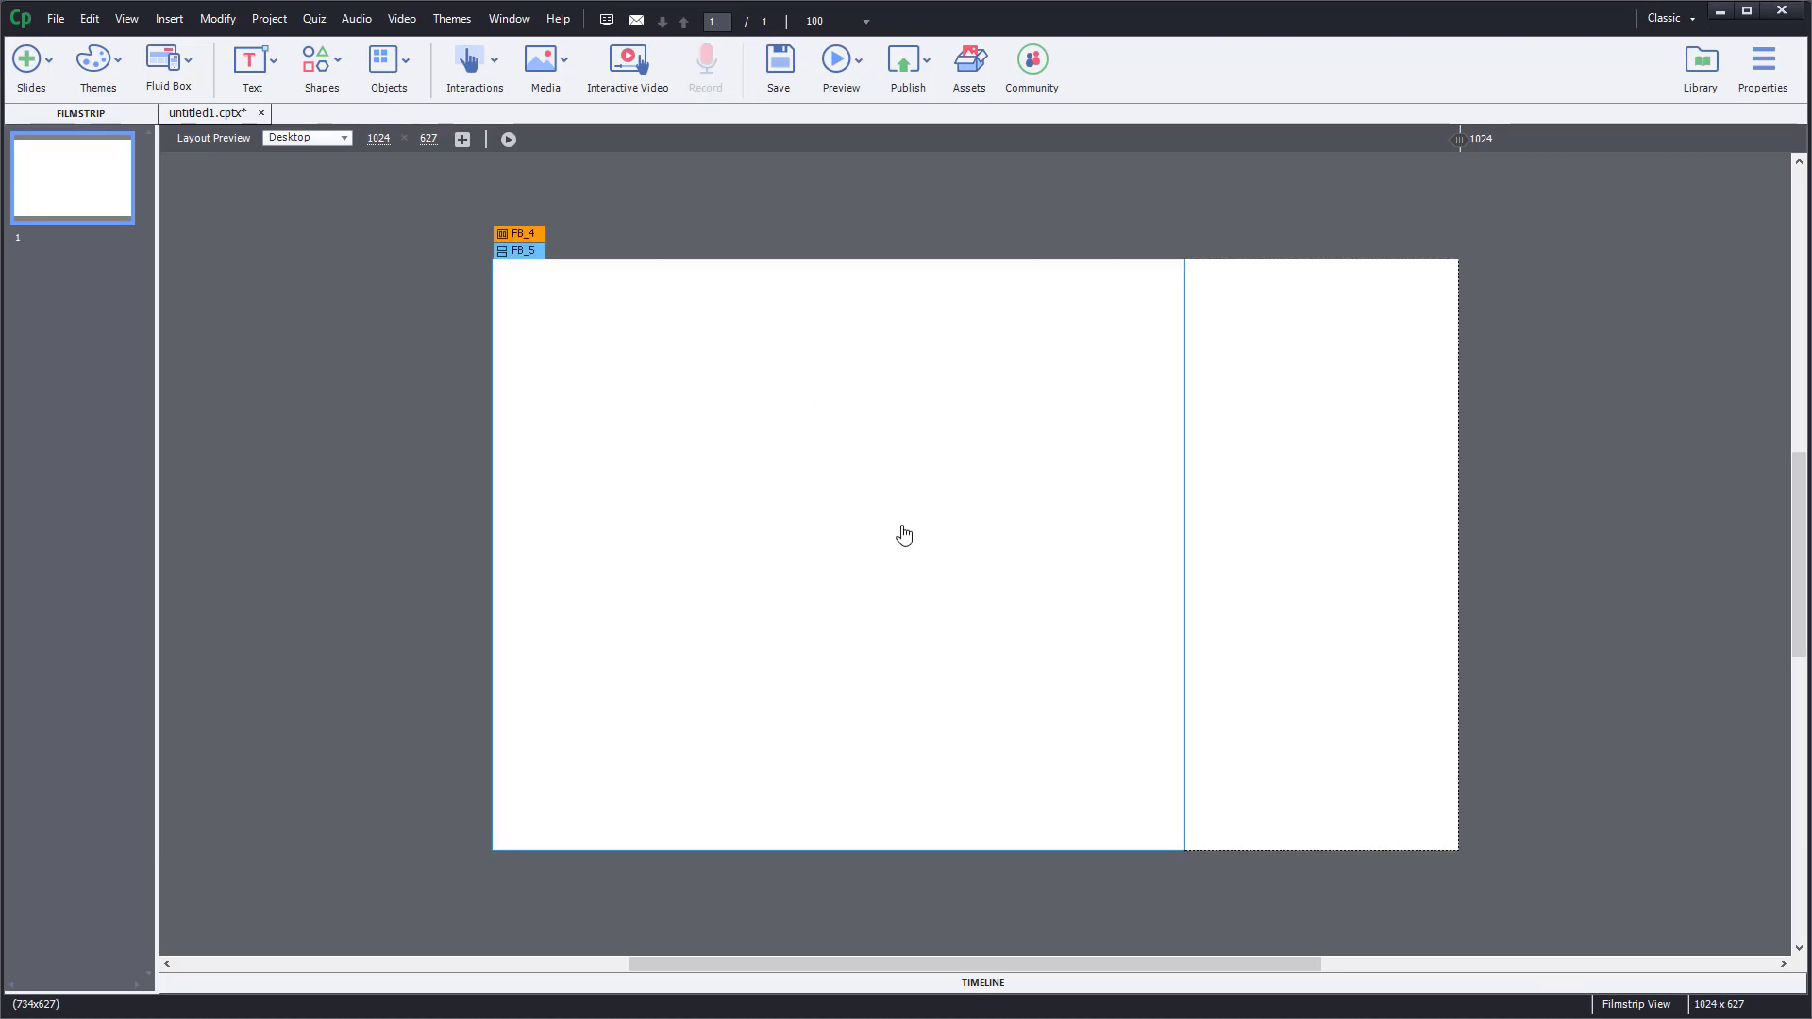
# Split the left column into two vertical rows, with a 734x358 top row and a 734x269 bottom row
pyautogui.click(188, 60)
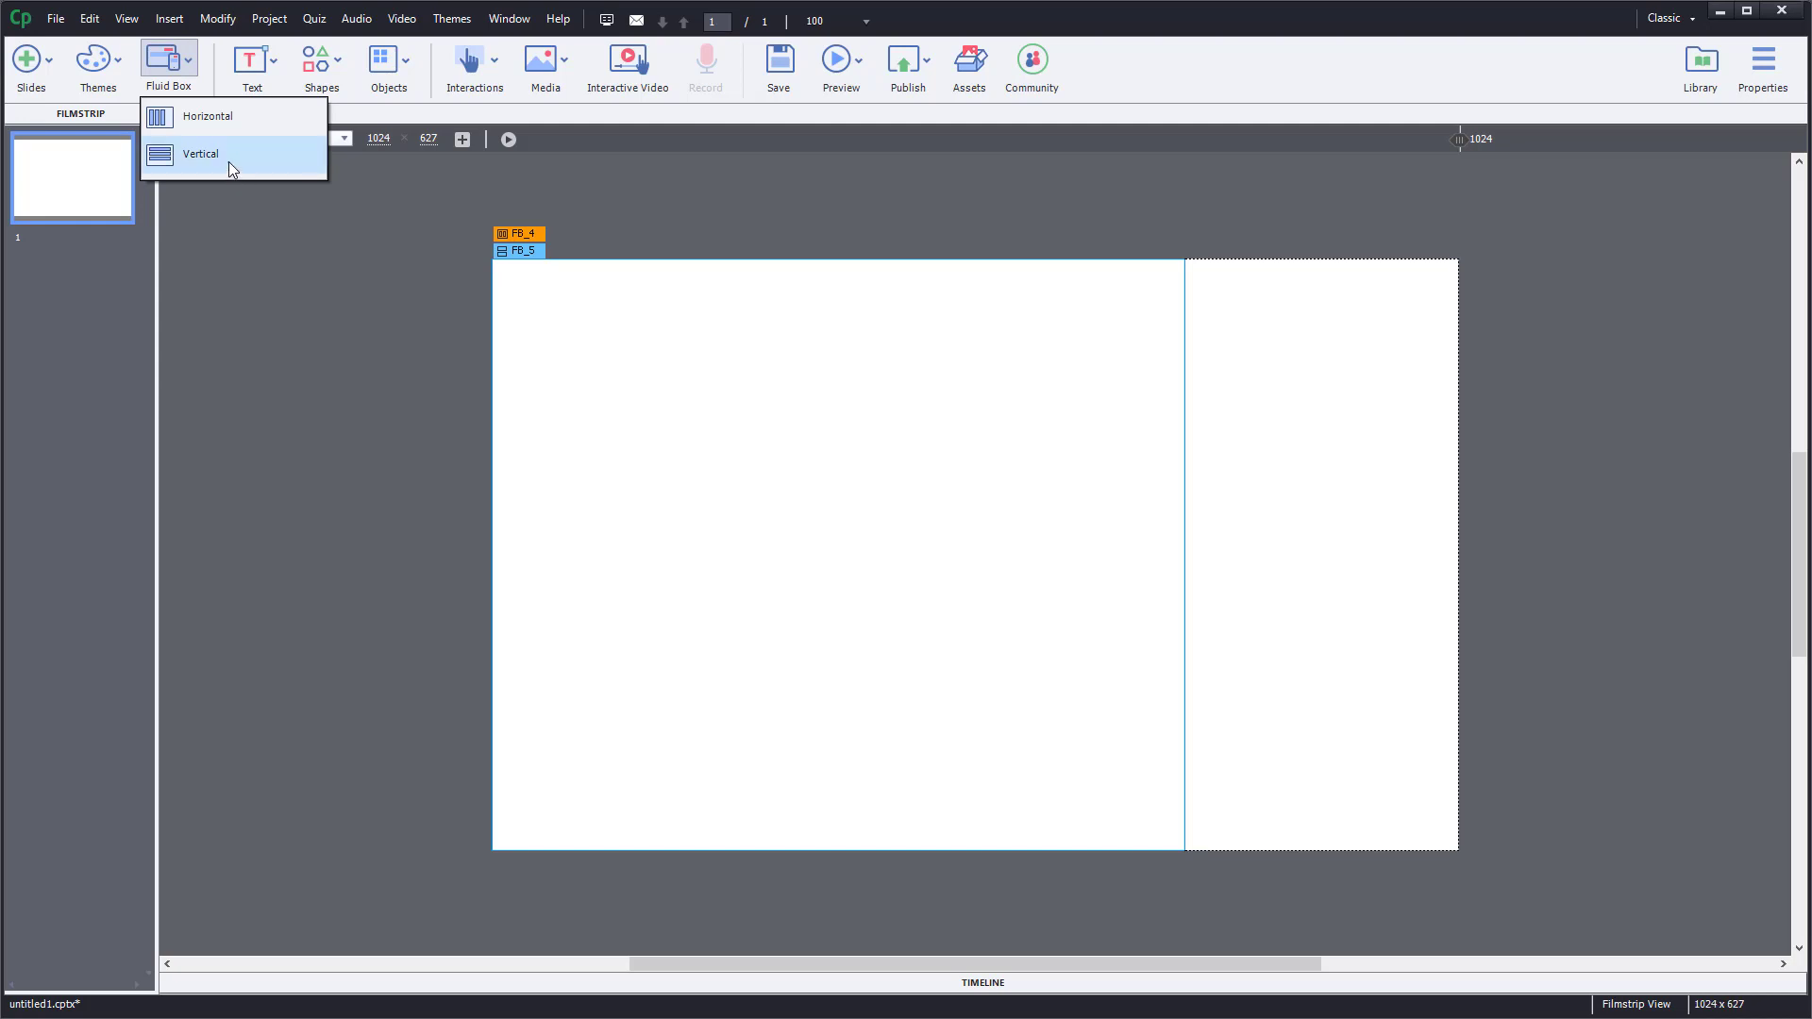
pyautogui.moveTo(229, 161)
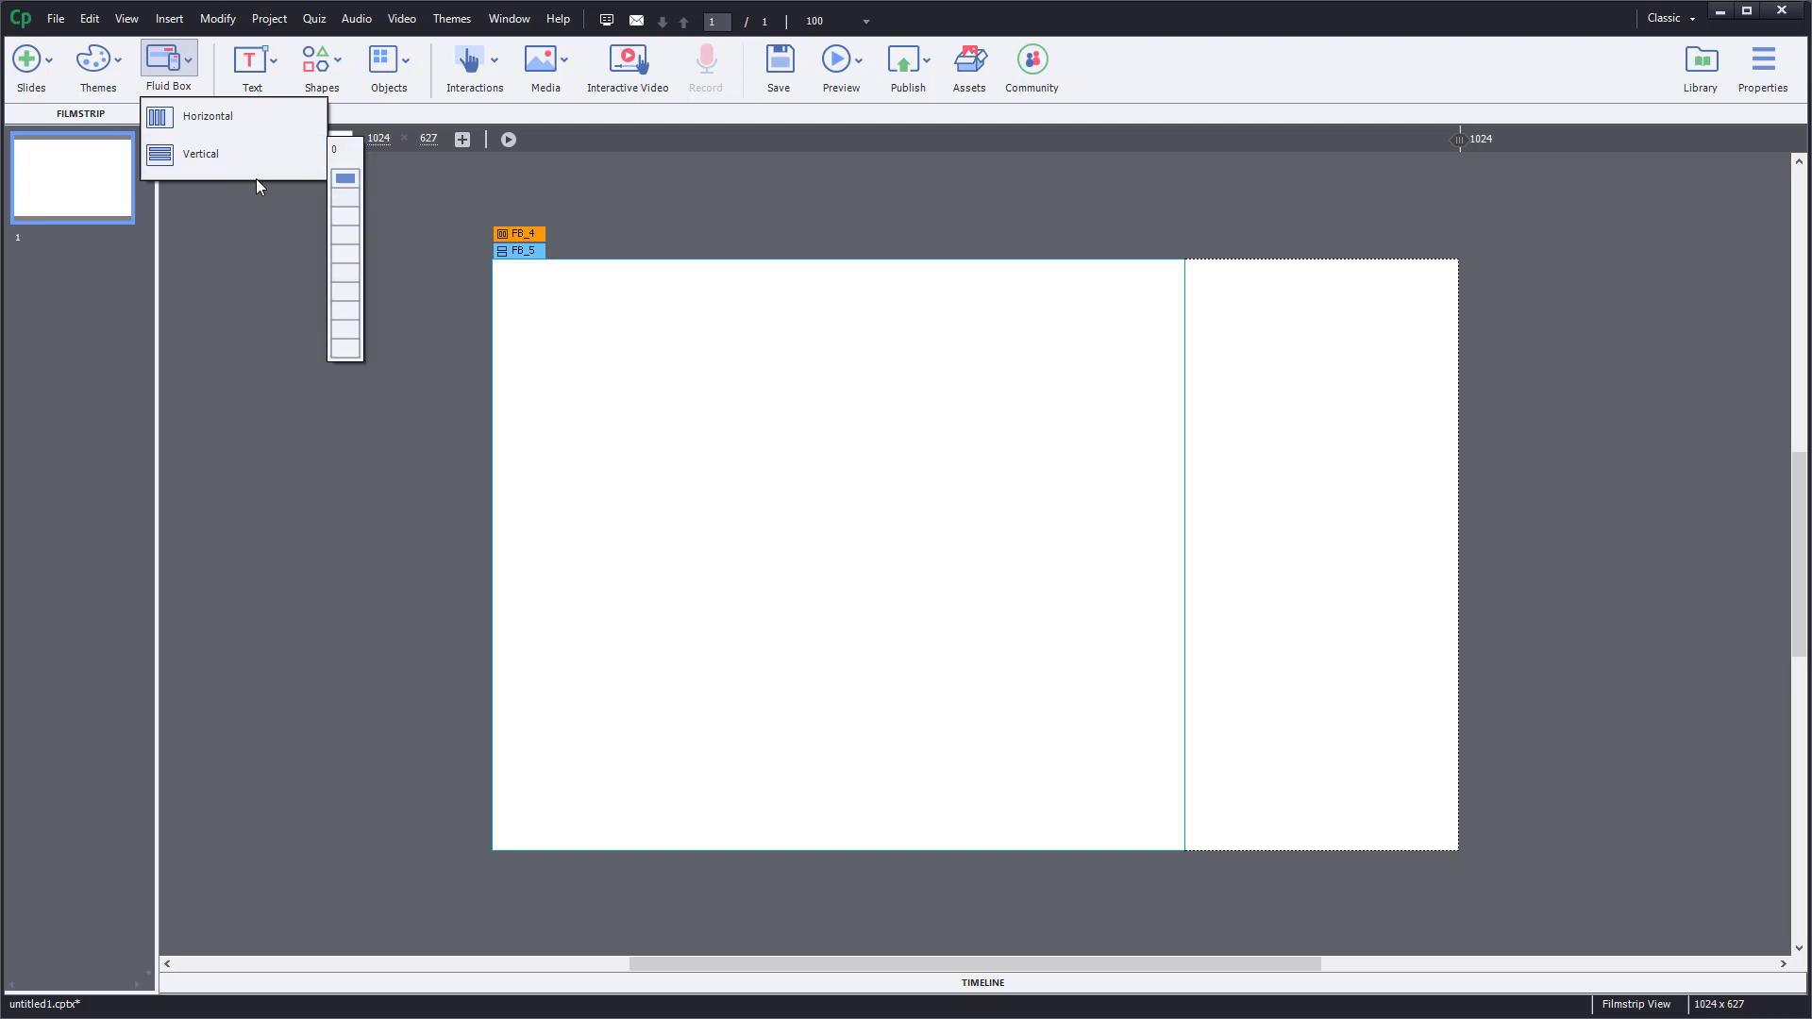
pyautogui.click(355, 199)
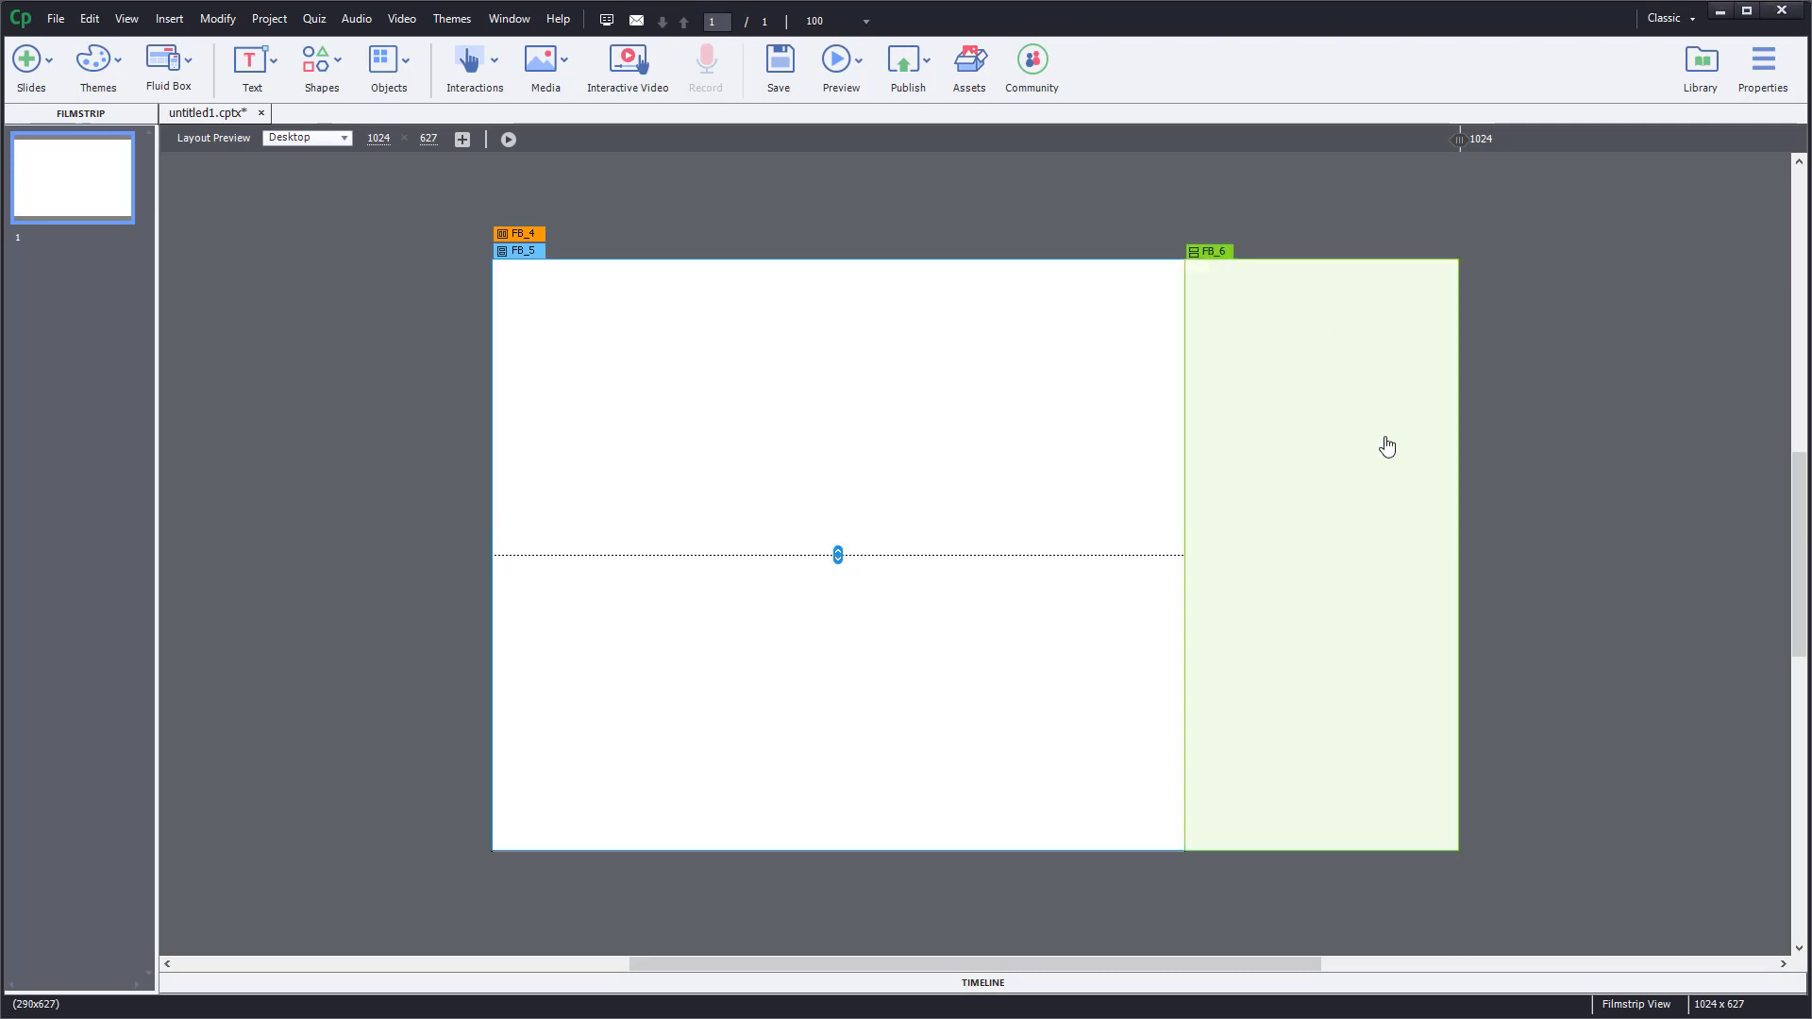
pyautogui.moveTo(834, 556); pyautogui.dragTo(838, 596)
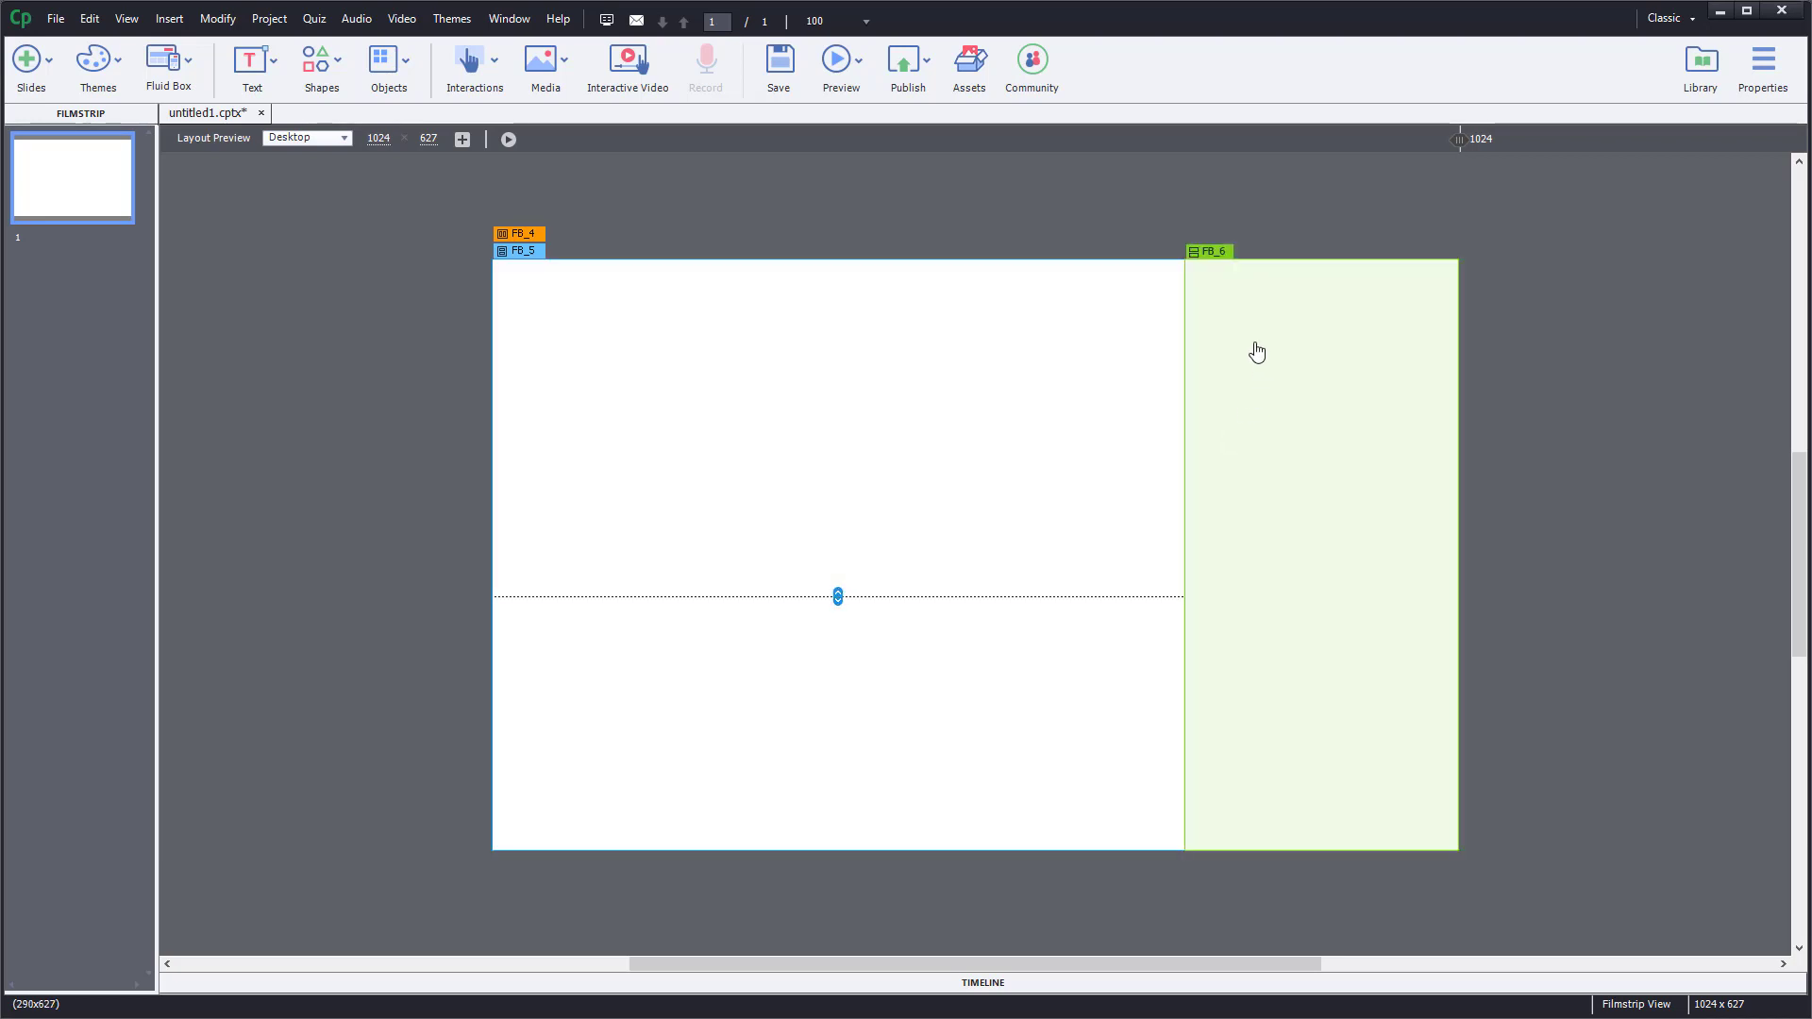
pyautogui.click(174, 83)
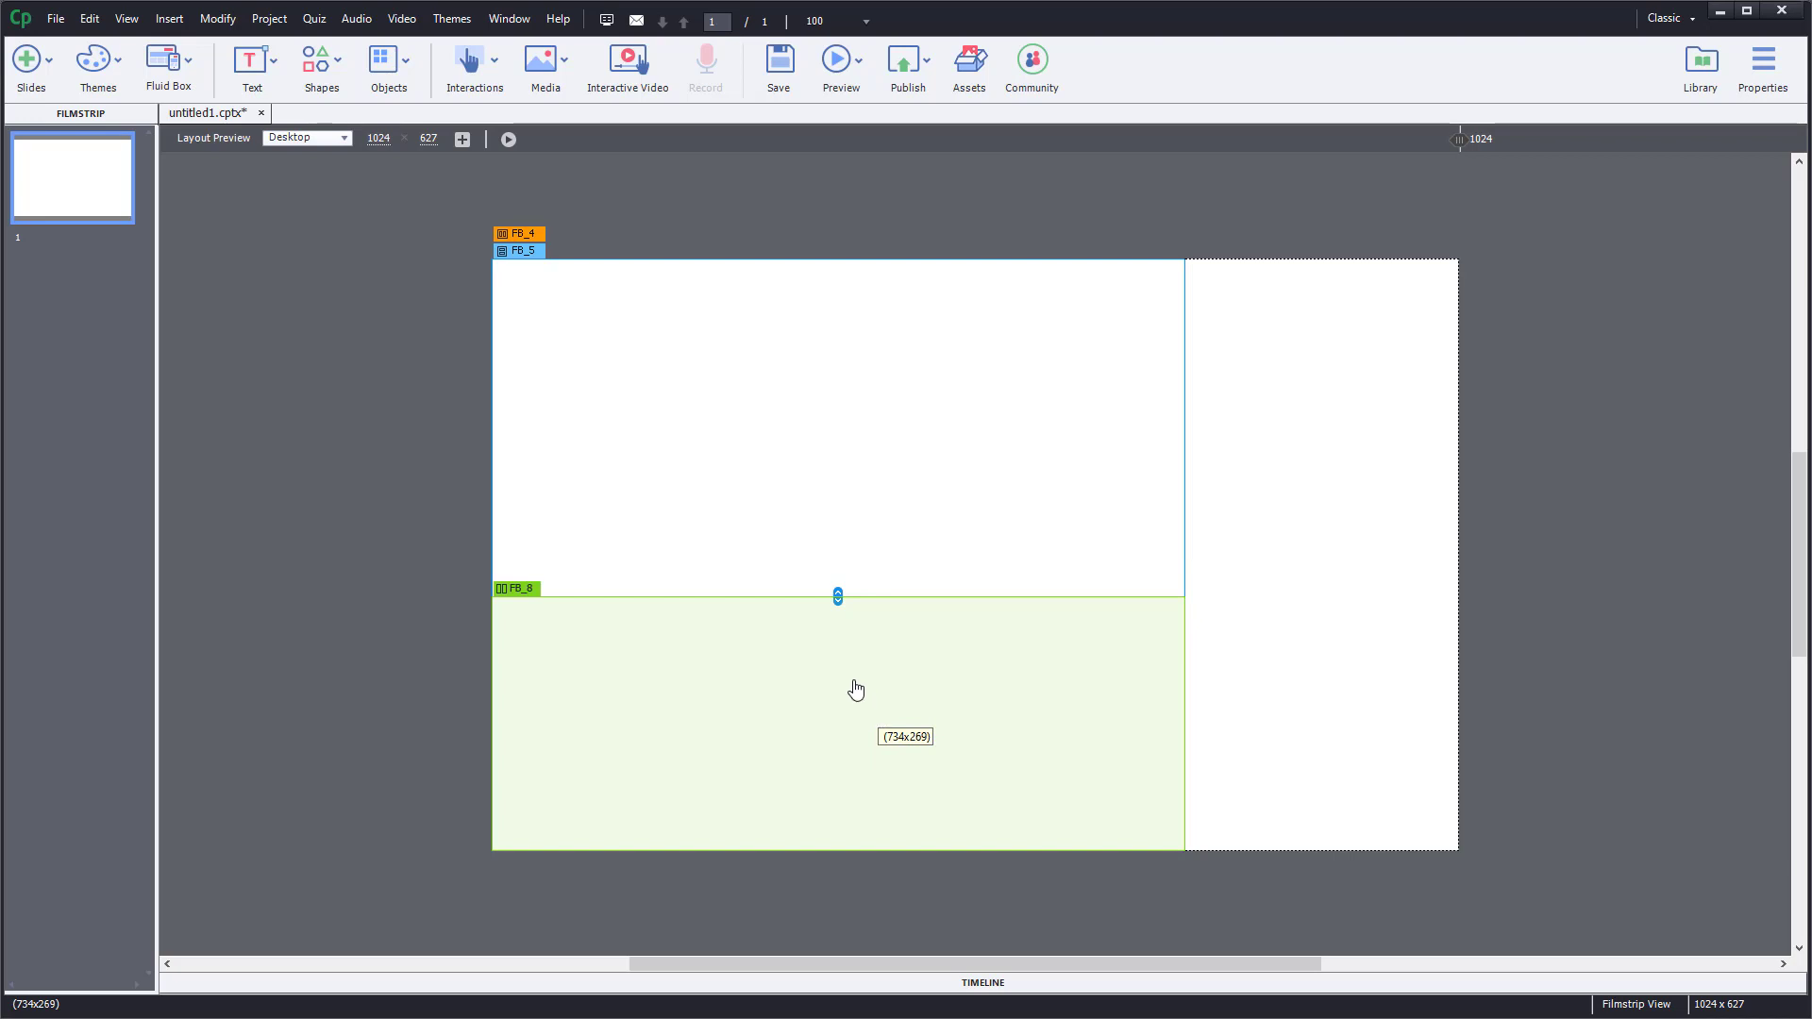
pyautogui.click(1577, 324)
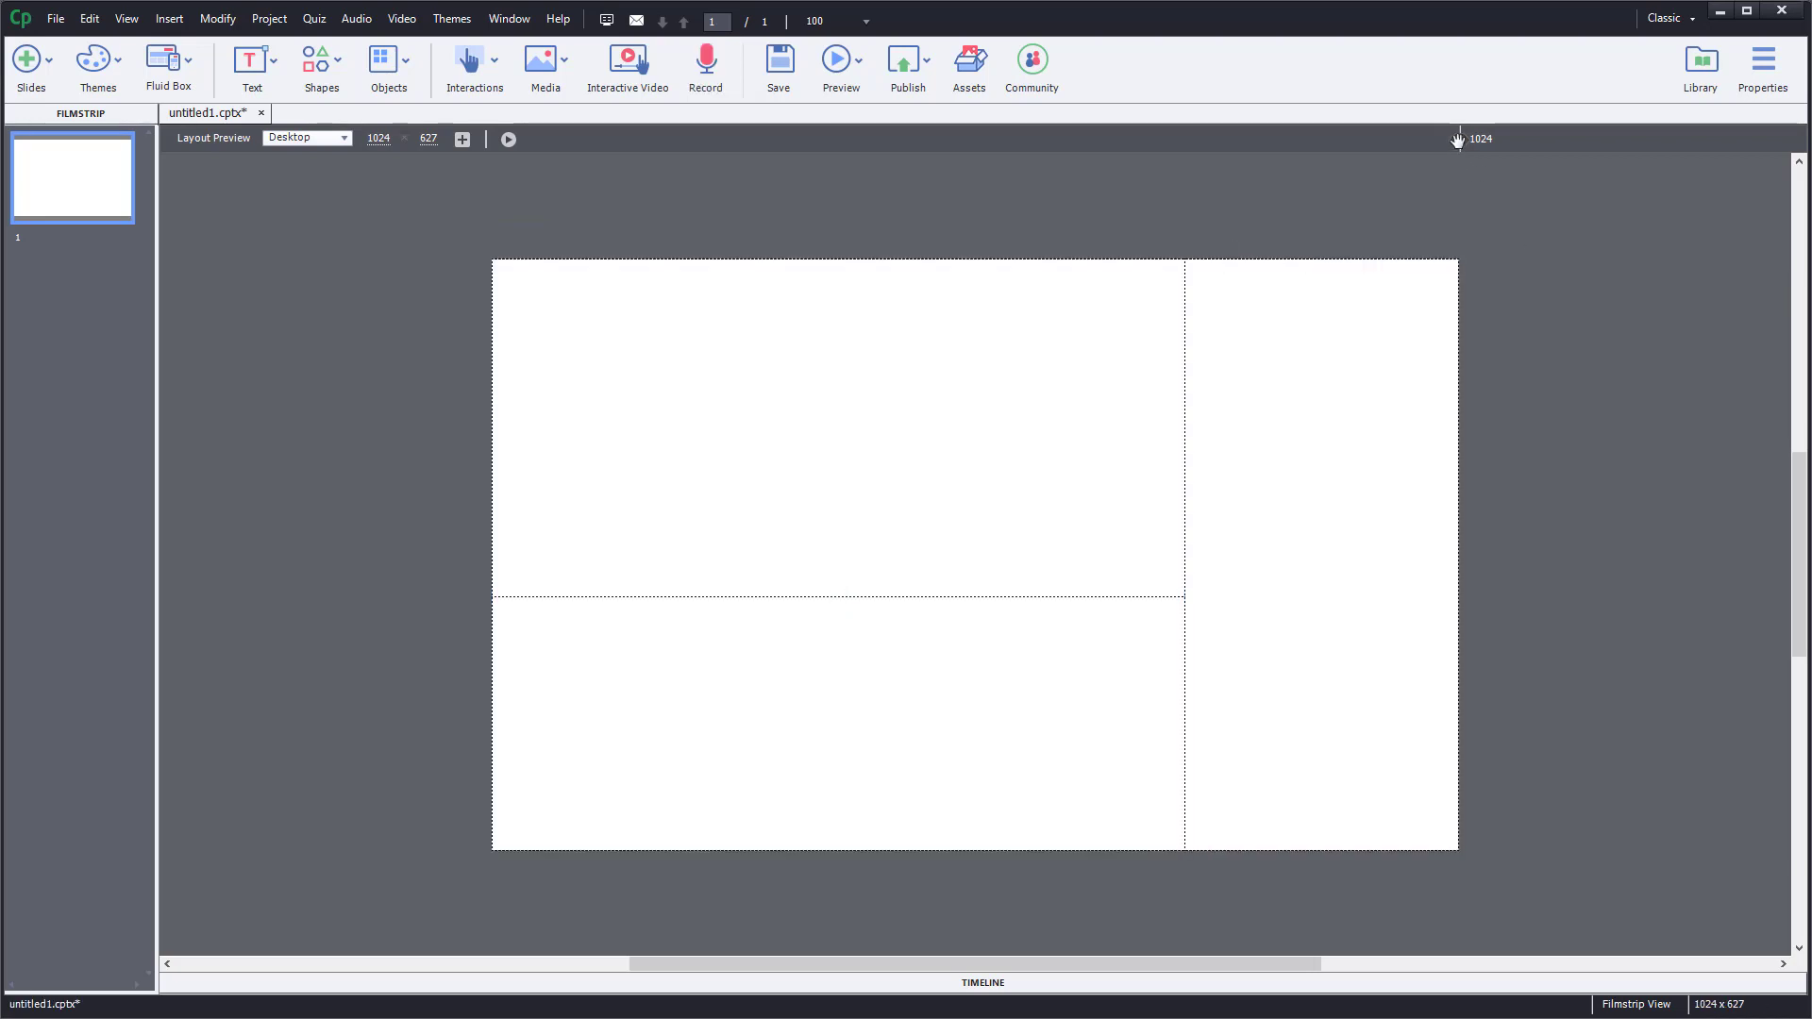
pyautogui.moveTo(1458, 140); pyautogui.dragTo(1446, 268)
pyautogui.click(1358, 338)
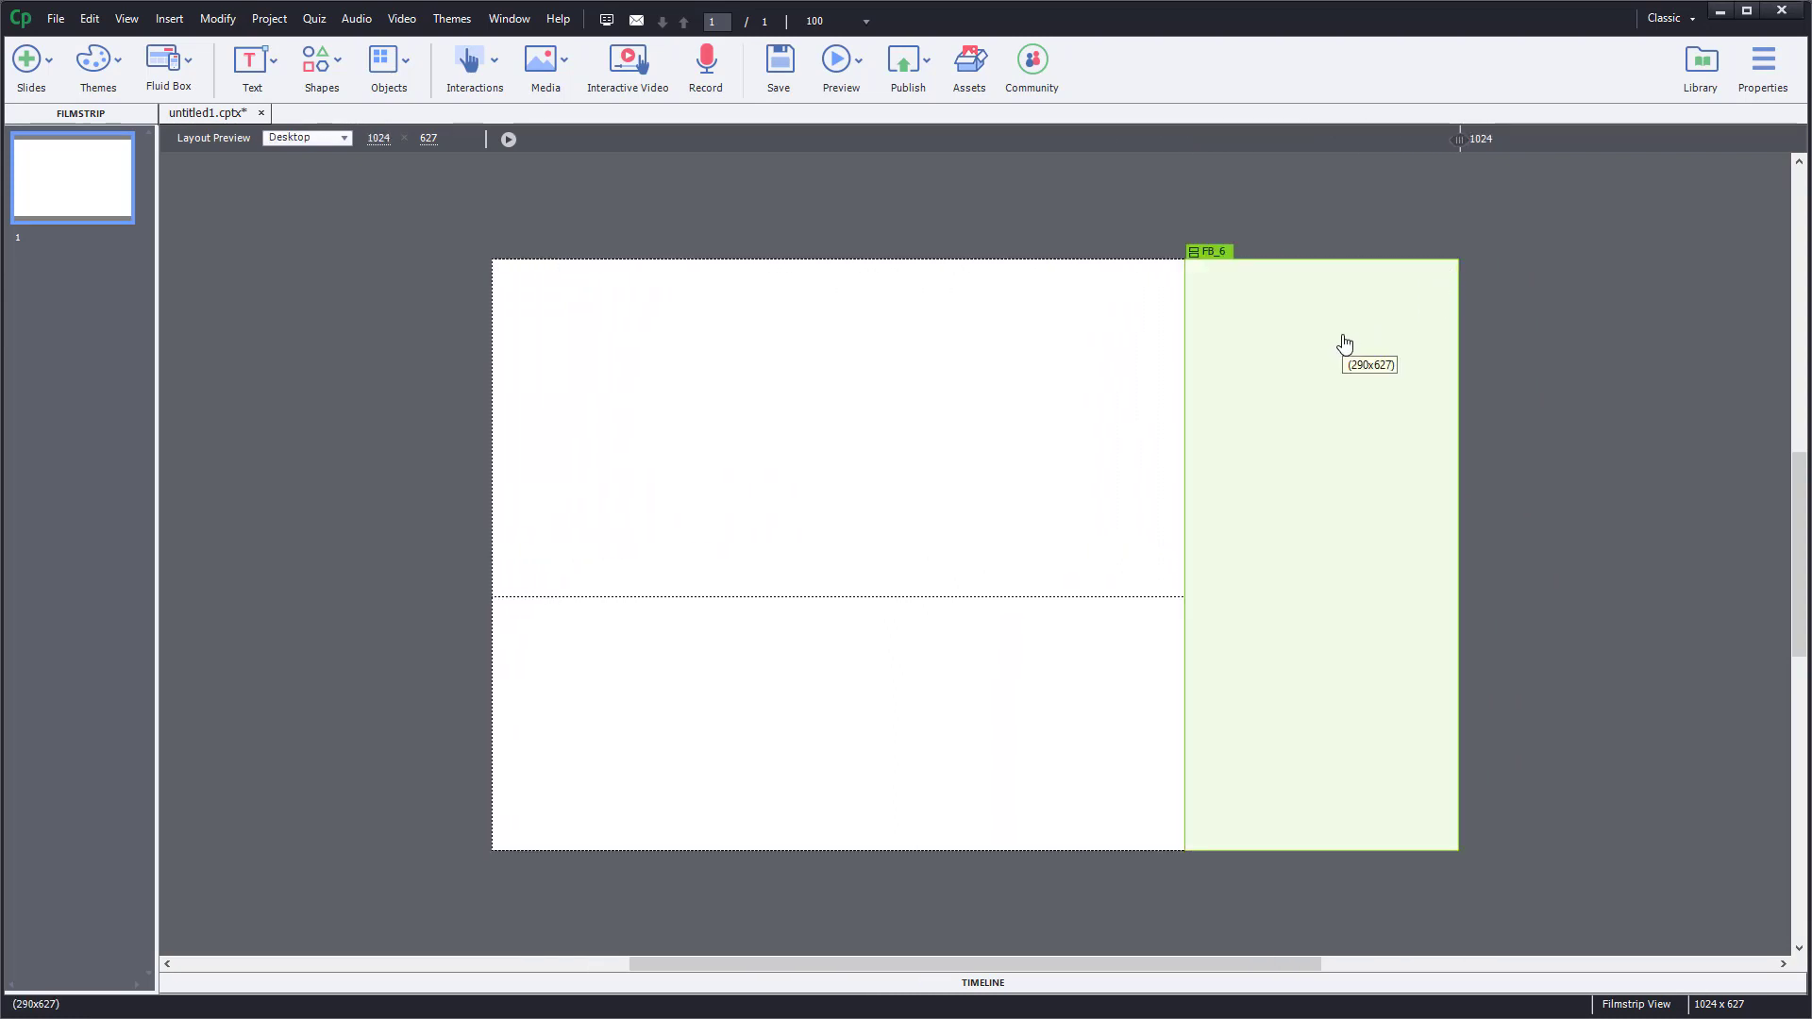
pyautogui.click(1235, 380)
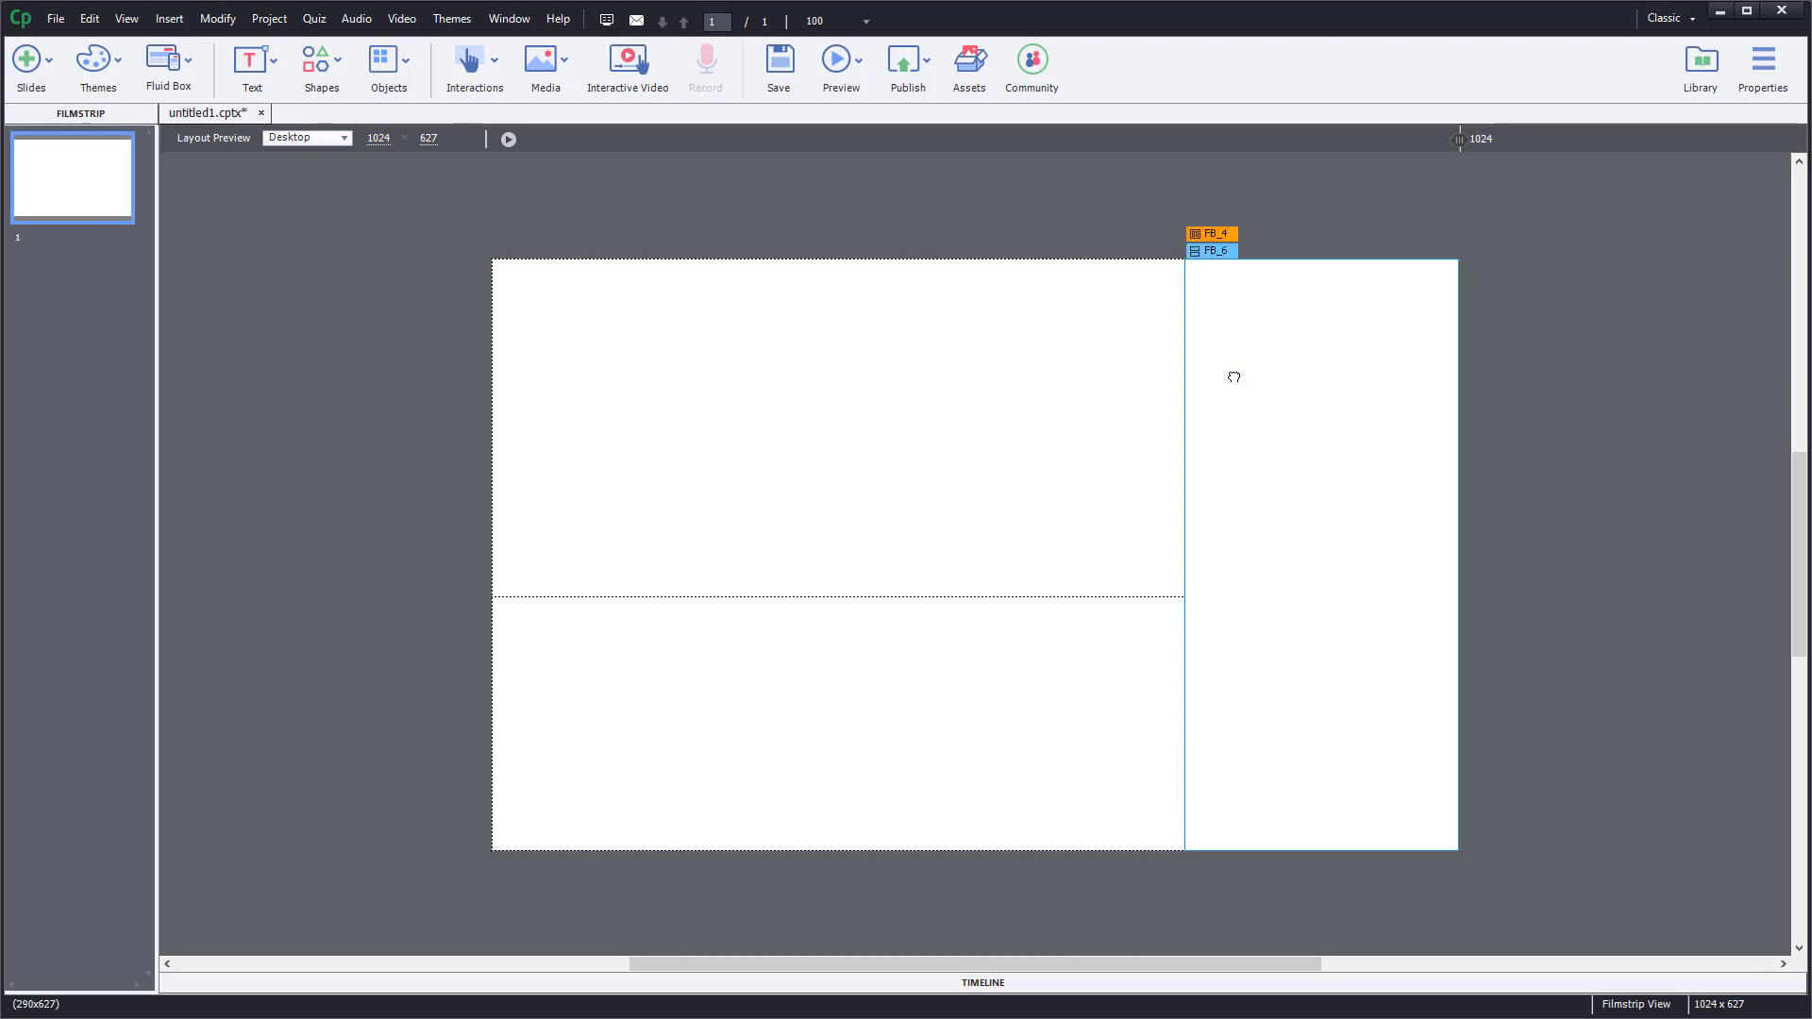
# Remove the right-hand FB_6 fluid box via the Select Fluid Box tree and confirm
pyautogui.click(1761, 65)
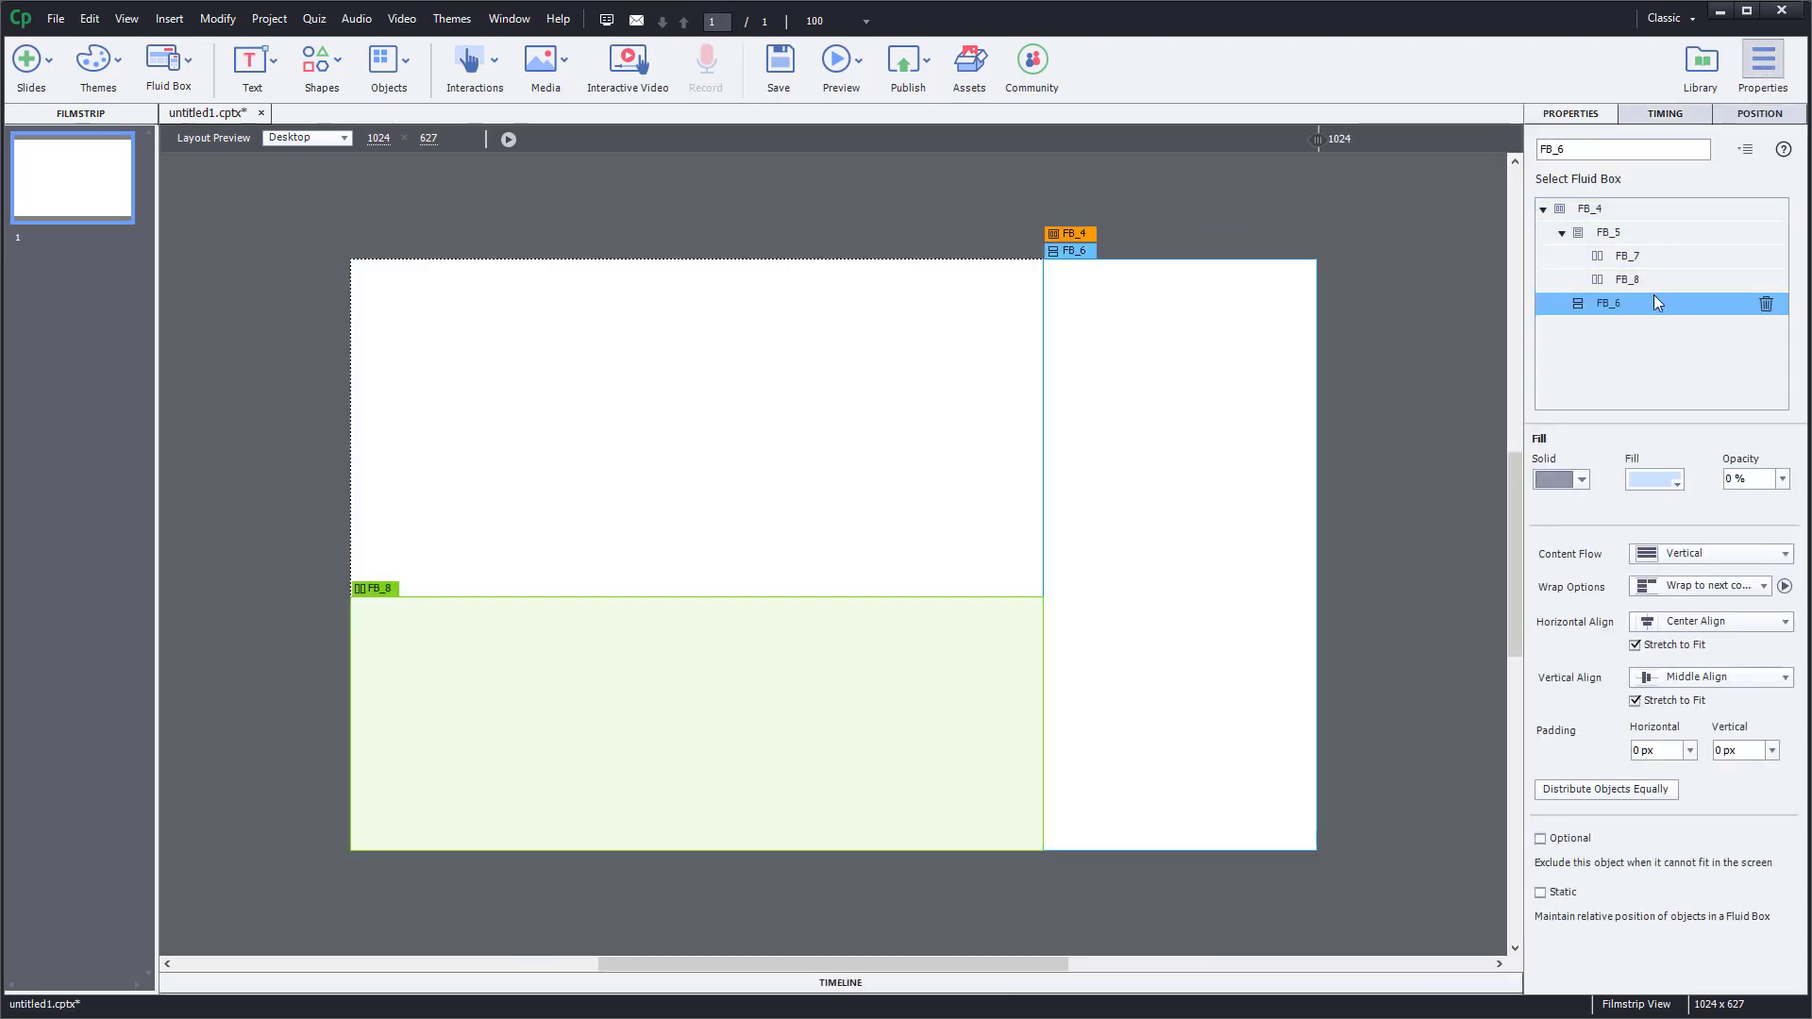
pyautogui.click(1600, 211)
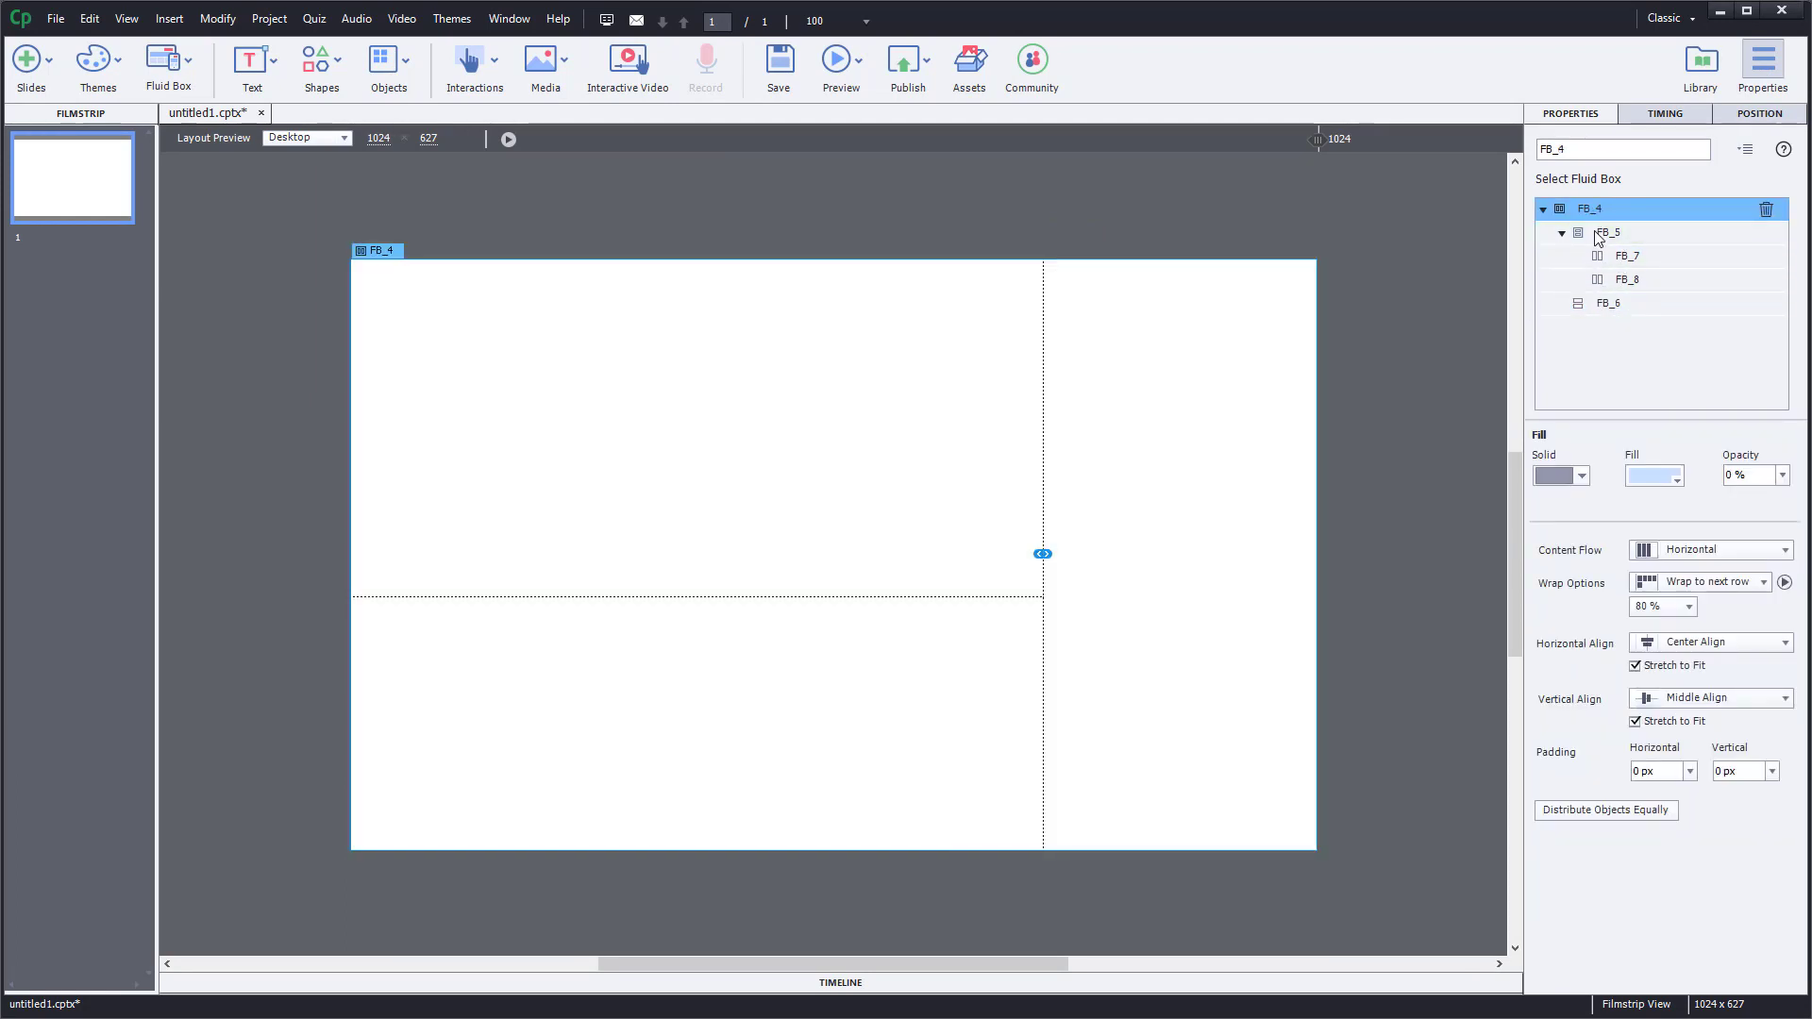
pyautogui.click(1594, 238)
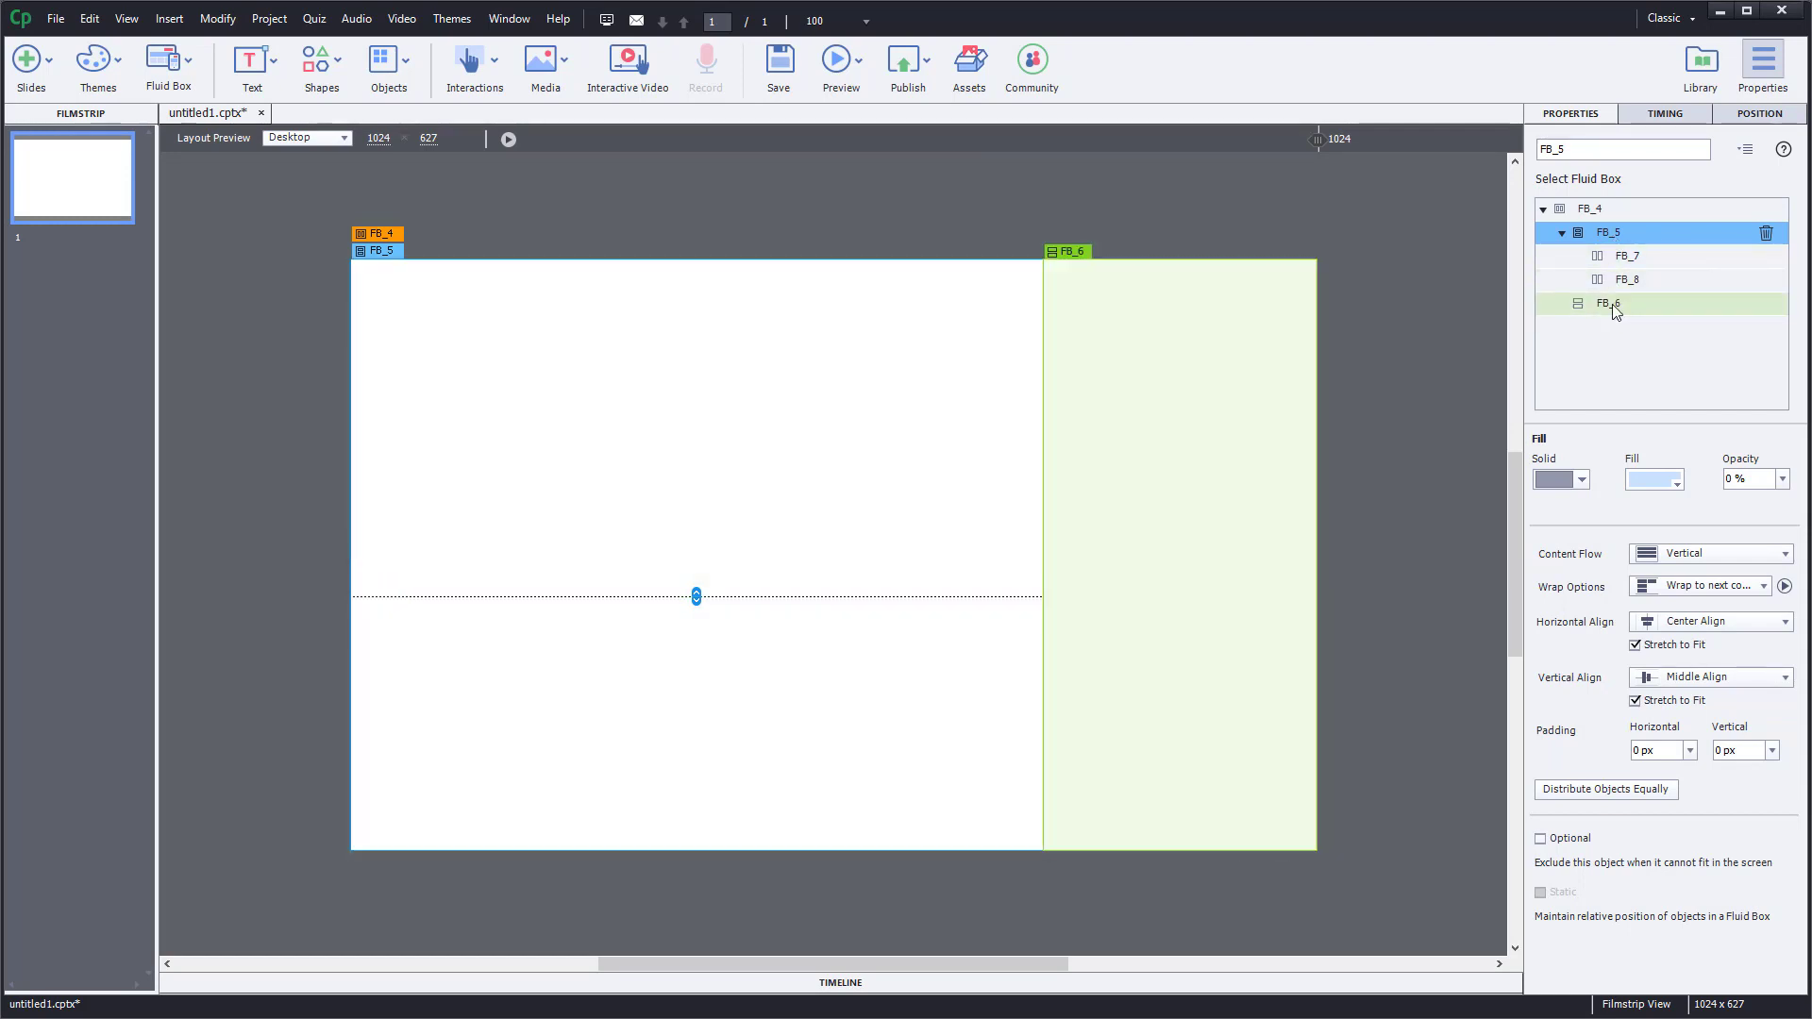
pyautogui.click(1610, 304)
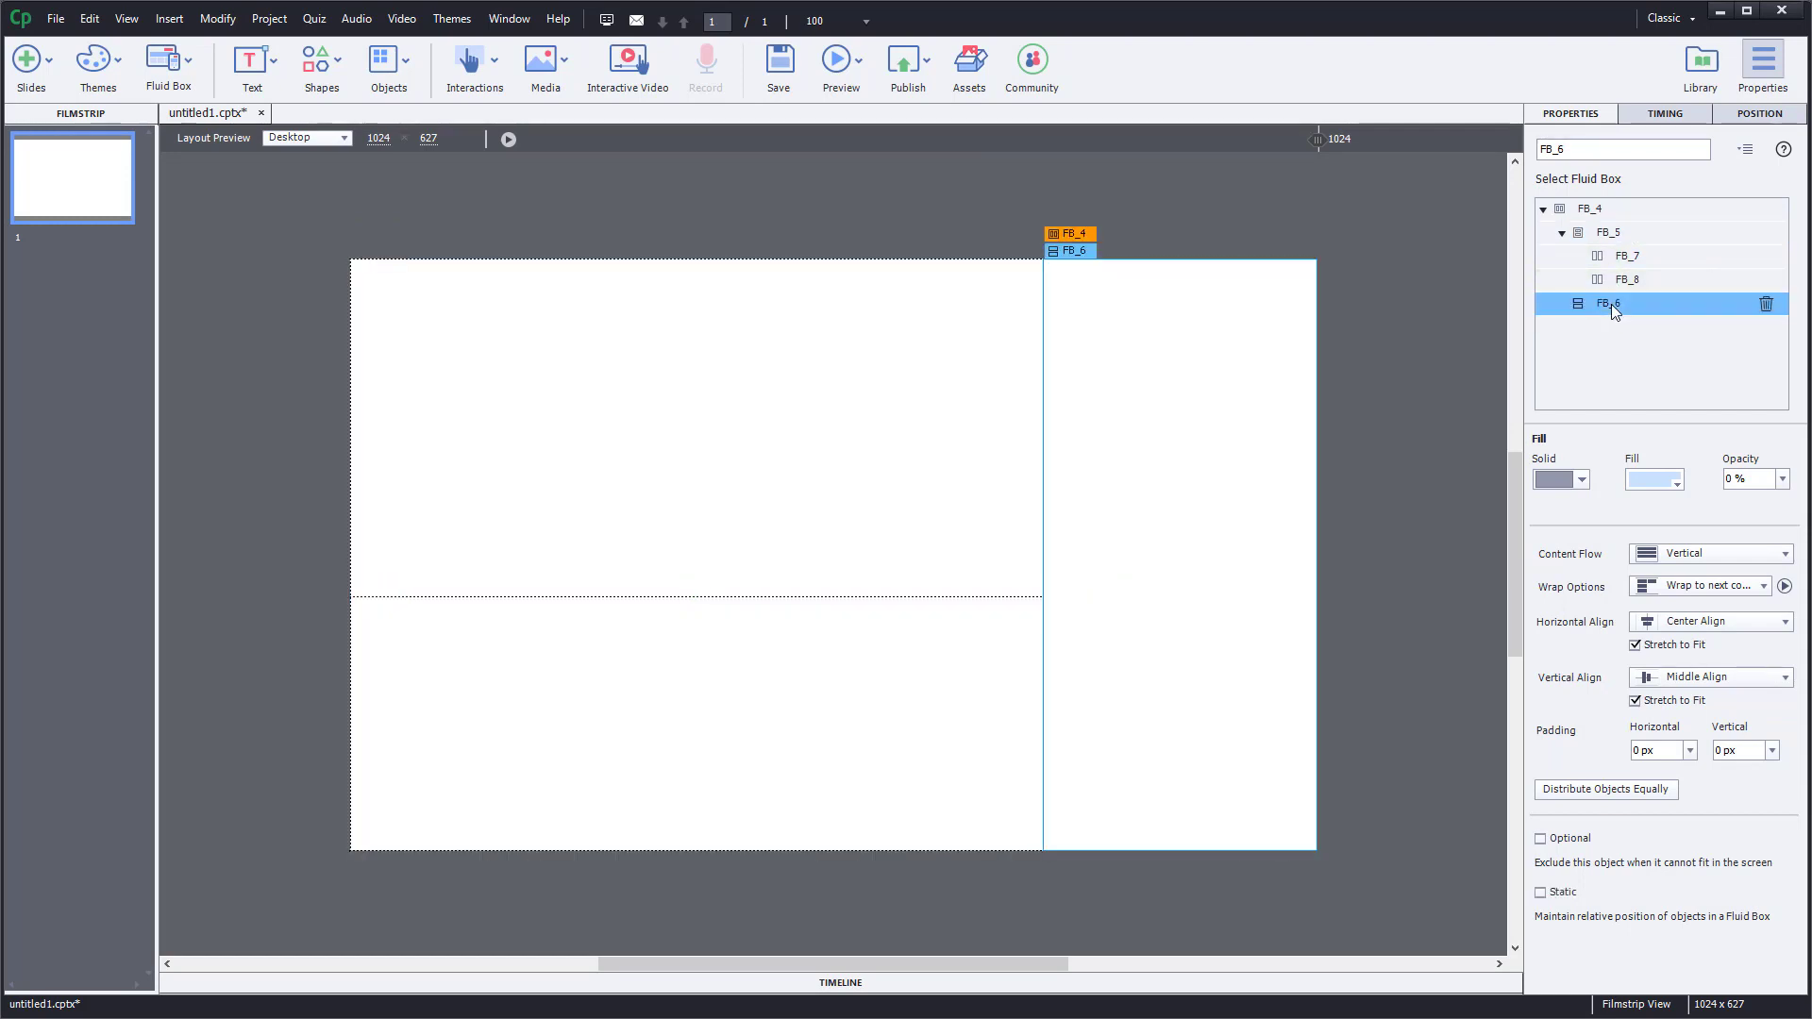
pyautogui.click(1765, 305)
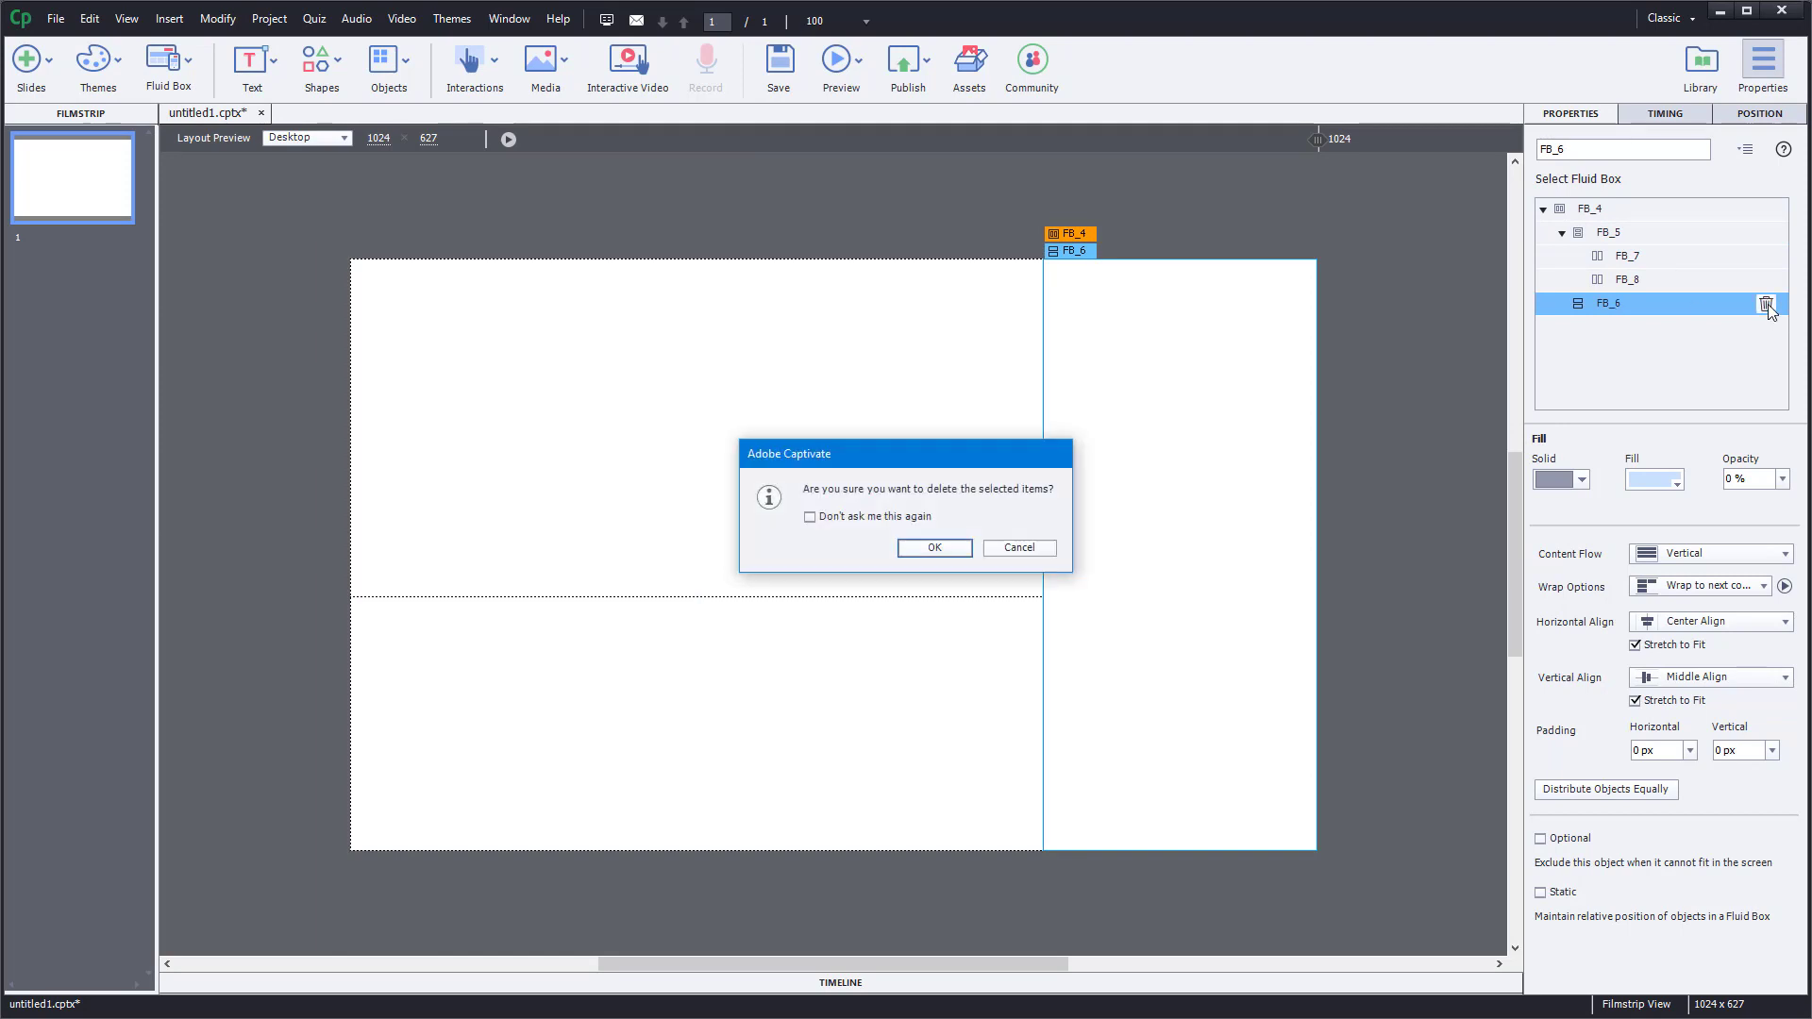
pyautogui.click(944, 551)
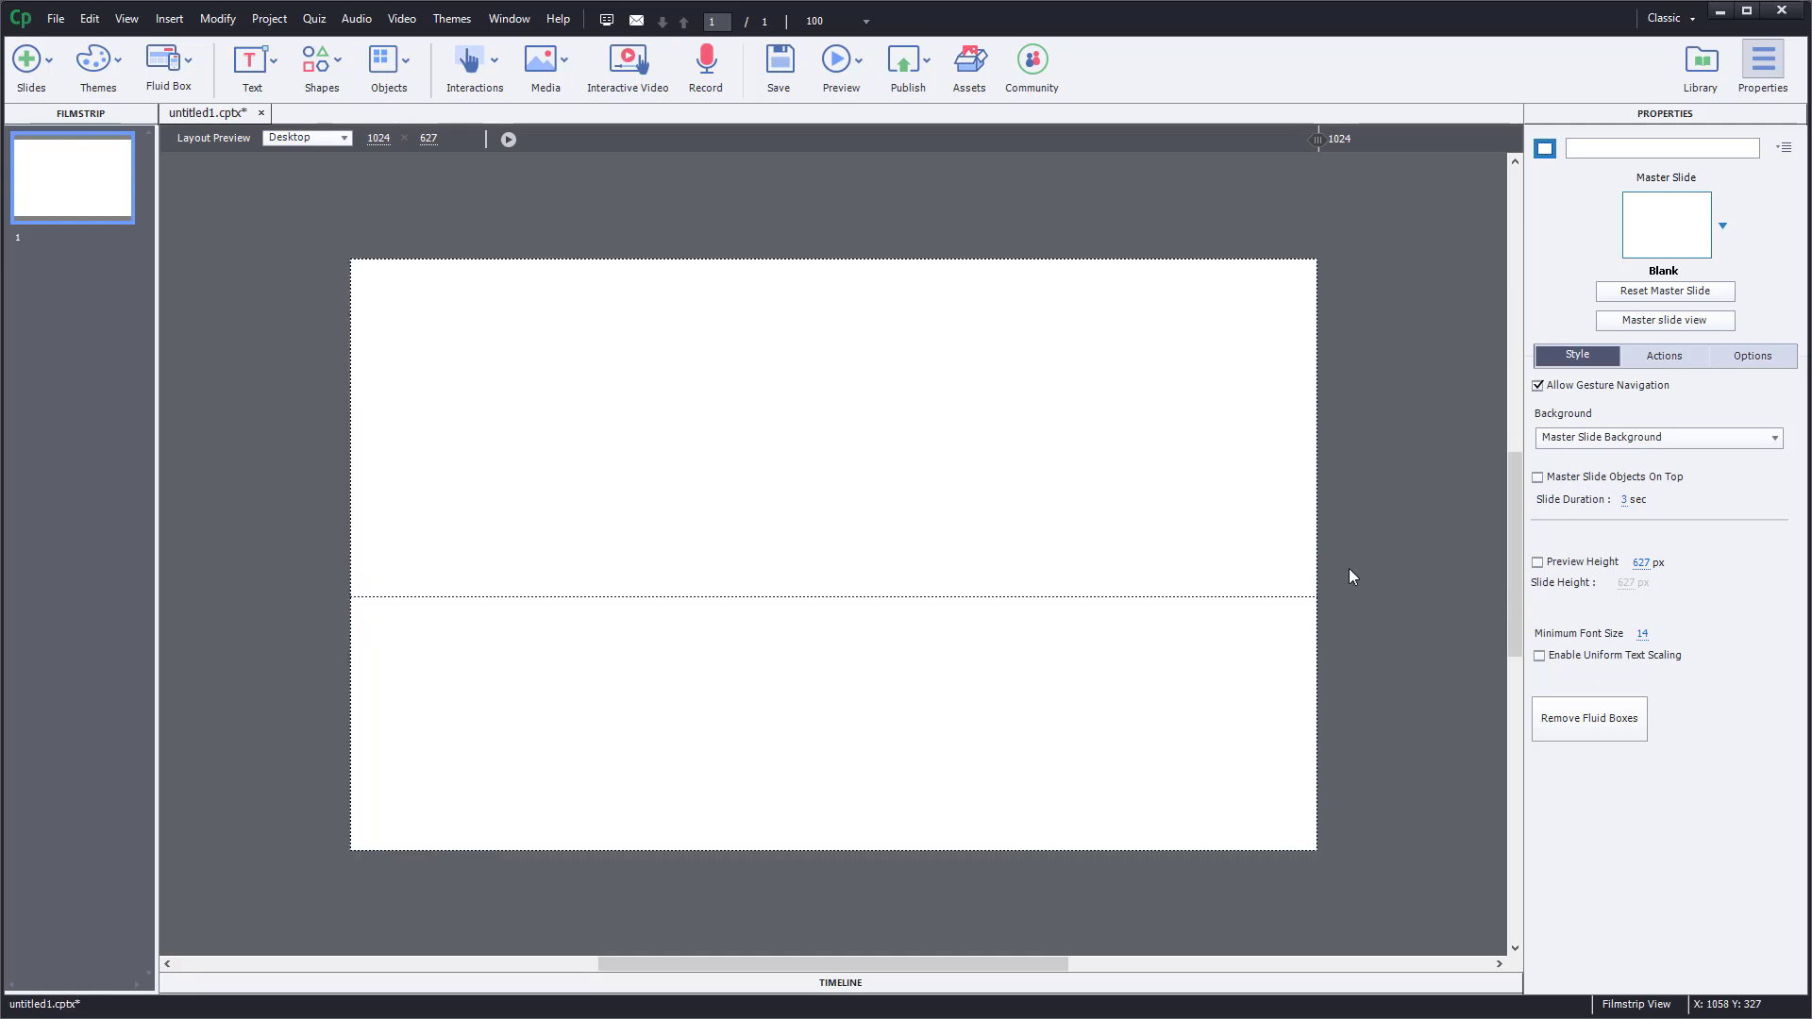
pyautogui.click(1256, 643)
pyautogui.click(1194, 511)
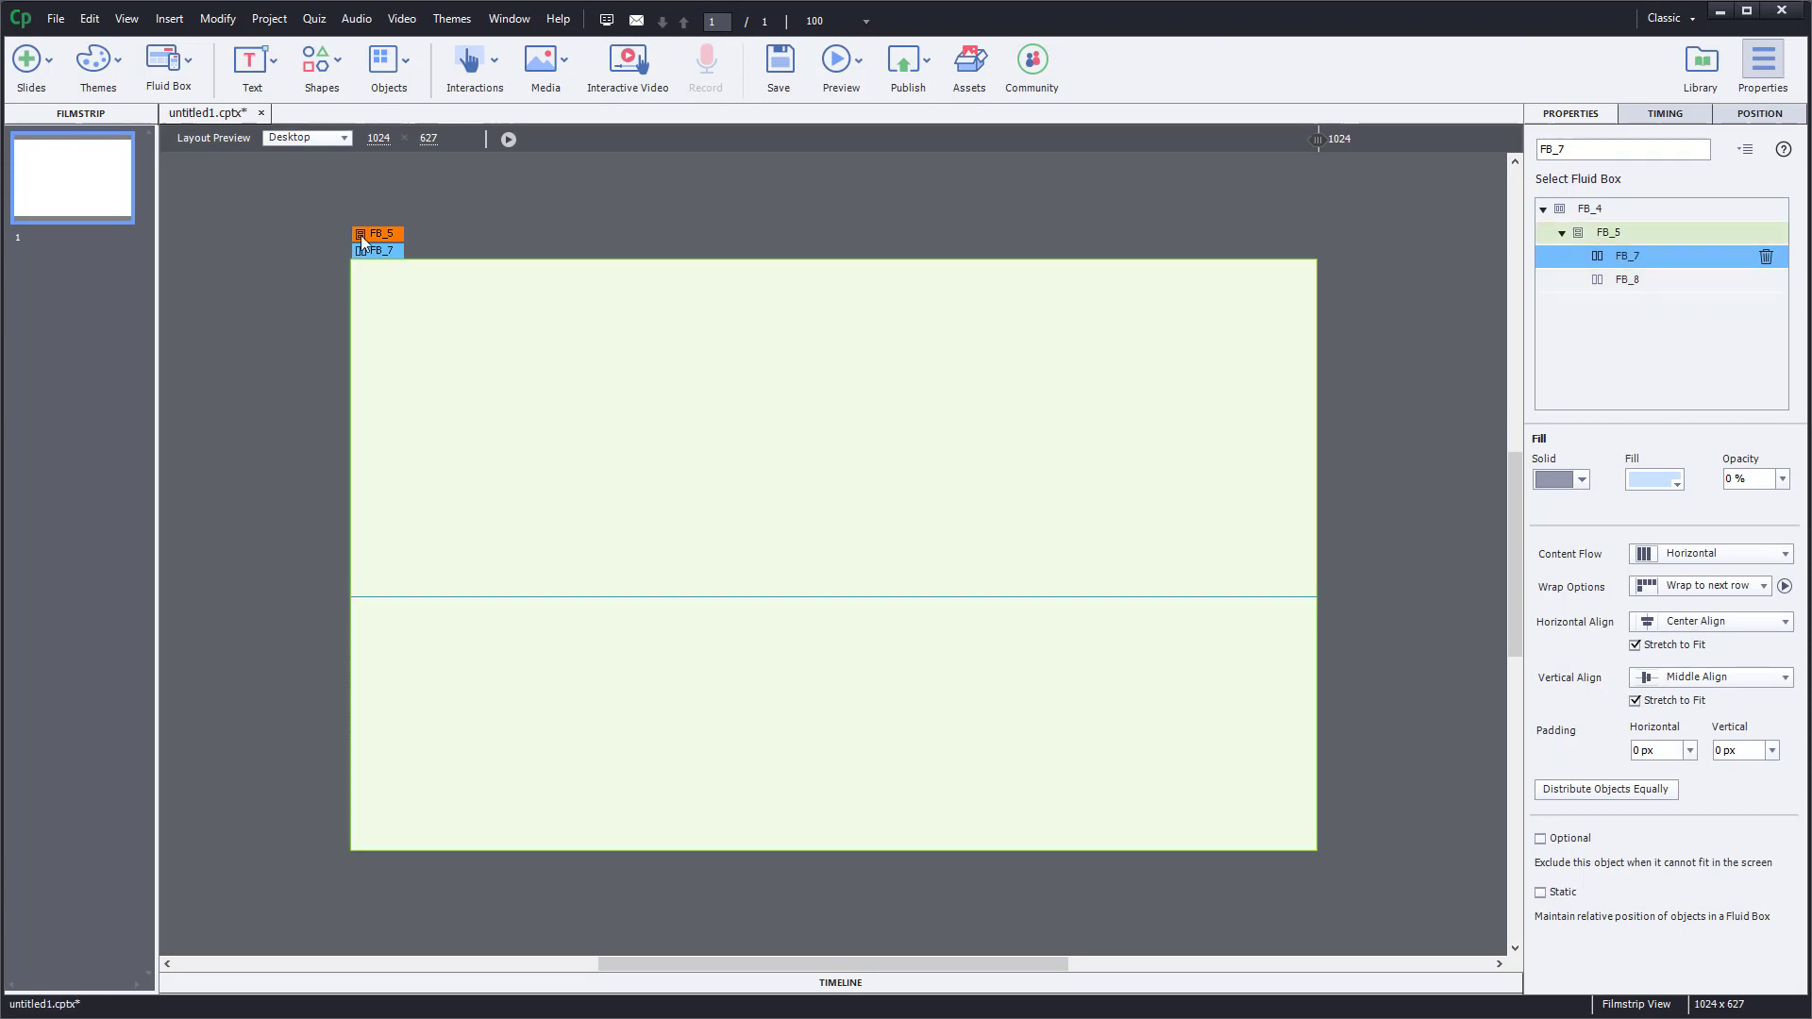
pyautogui.click(830, 594)
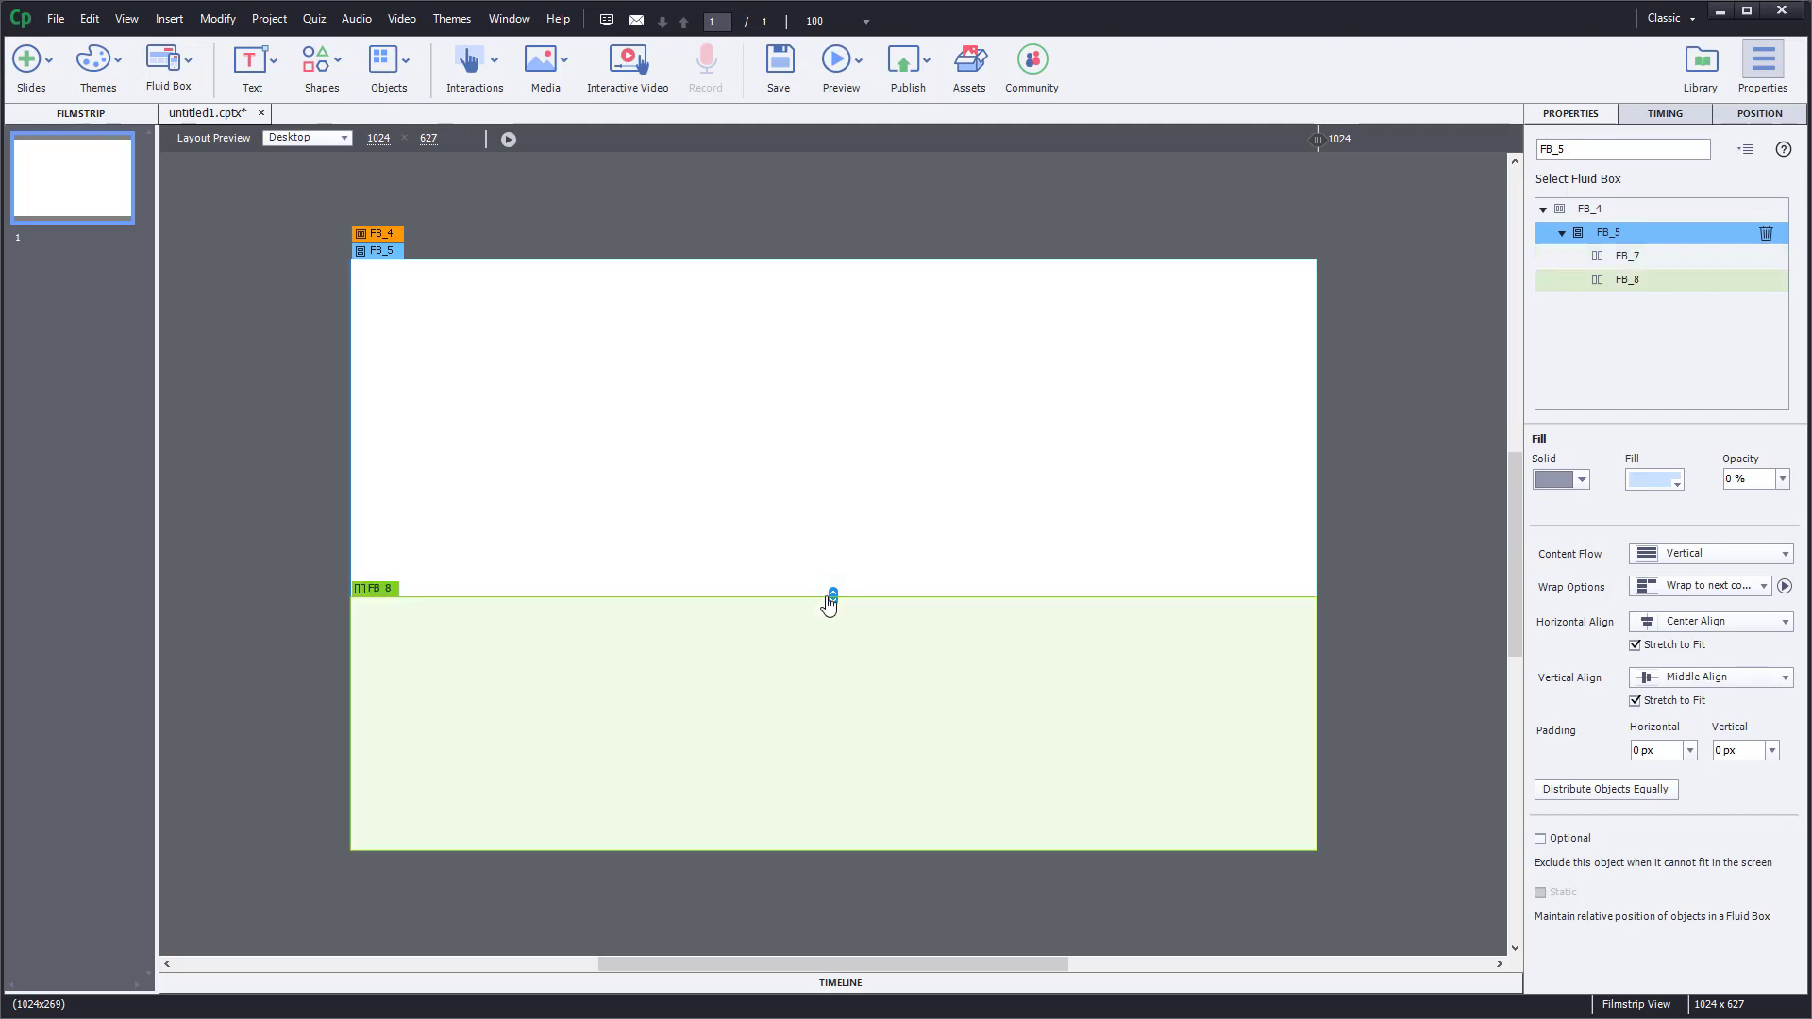
pyautogui.moveTo(829, 602)
pyautogui.mouseDown()
pyautogui.moveTo(833, 481)
pyautogui.moveTo(832, 599)
pyautogui.mouseUp()
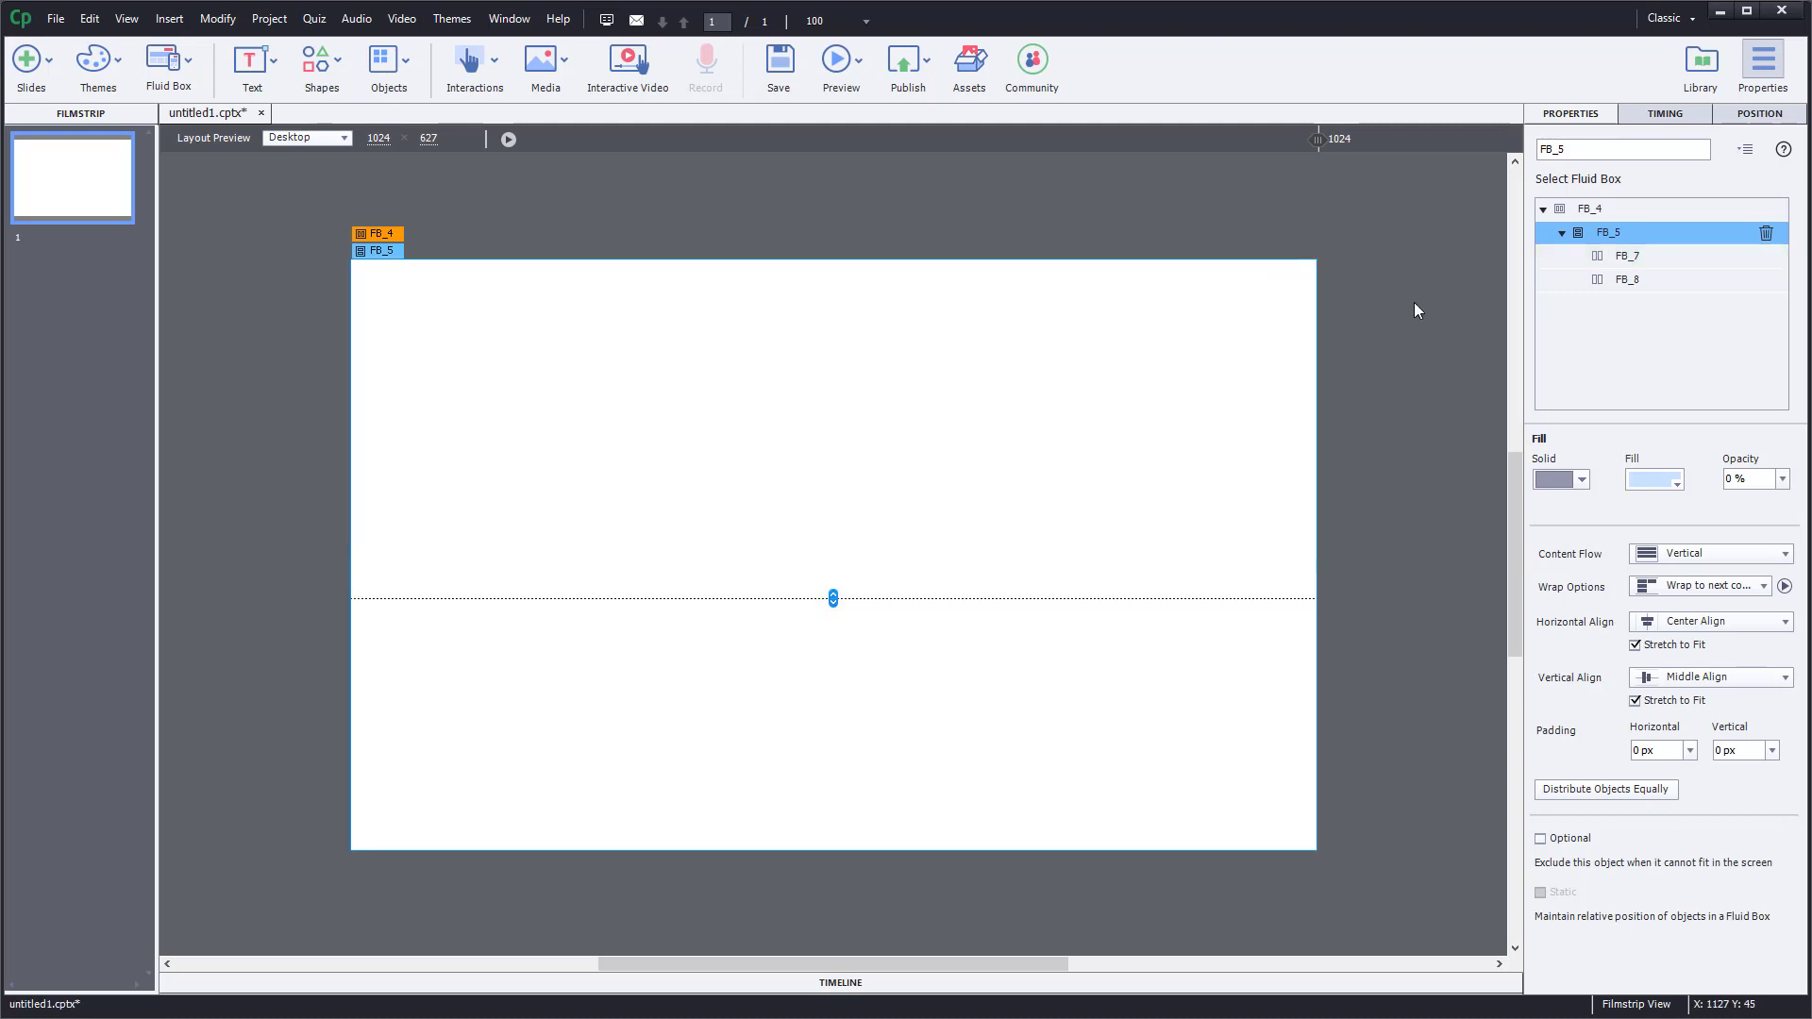
pyautogui.click(1274, 458)
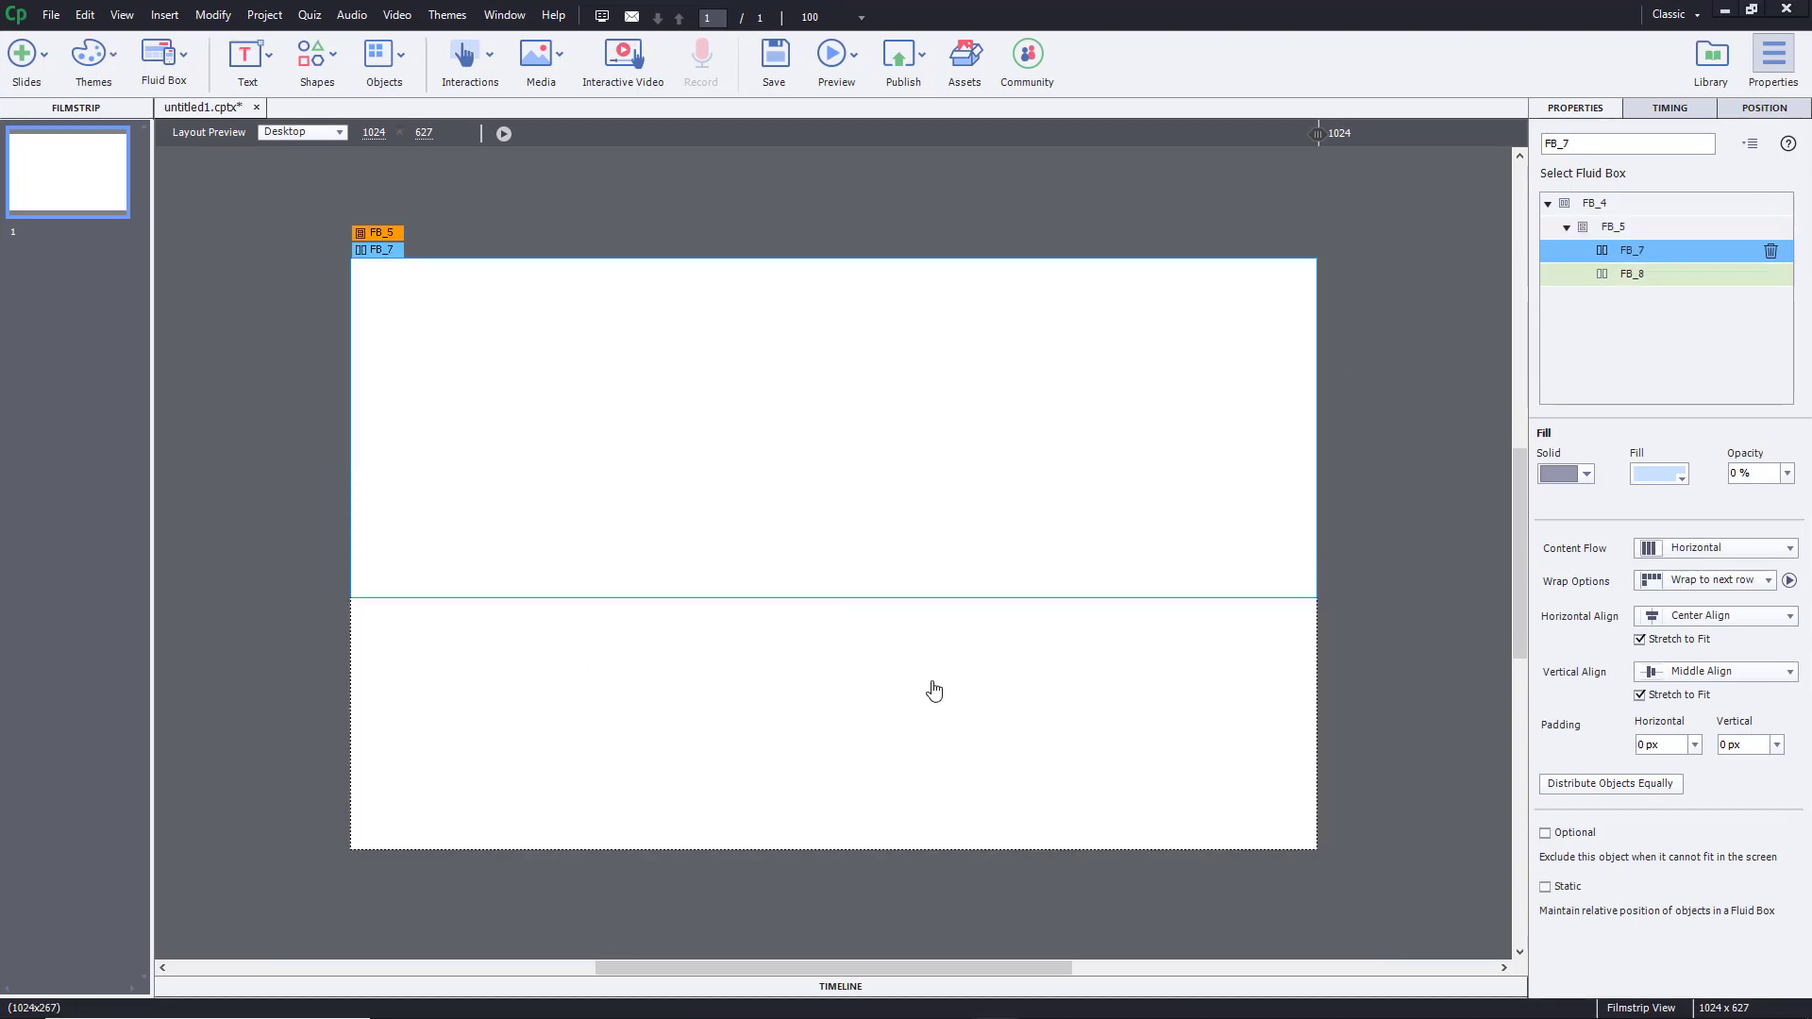
pyautogui.click(1397, 195)
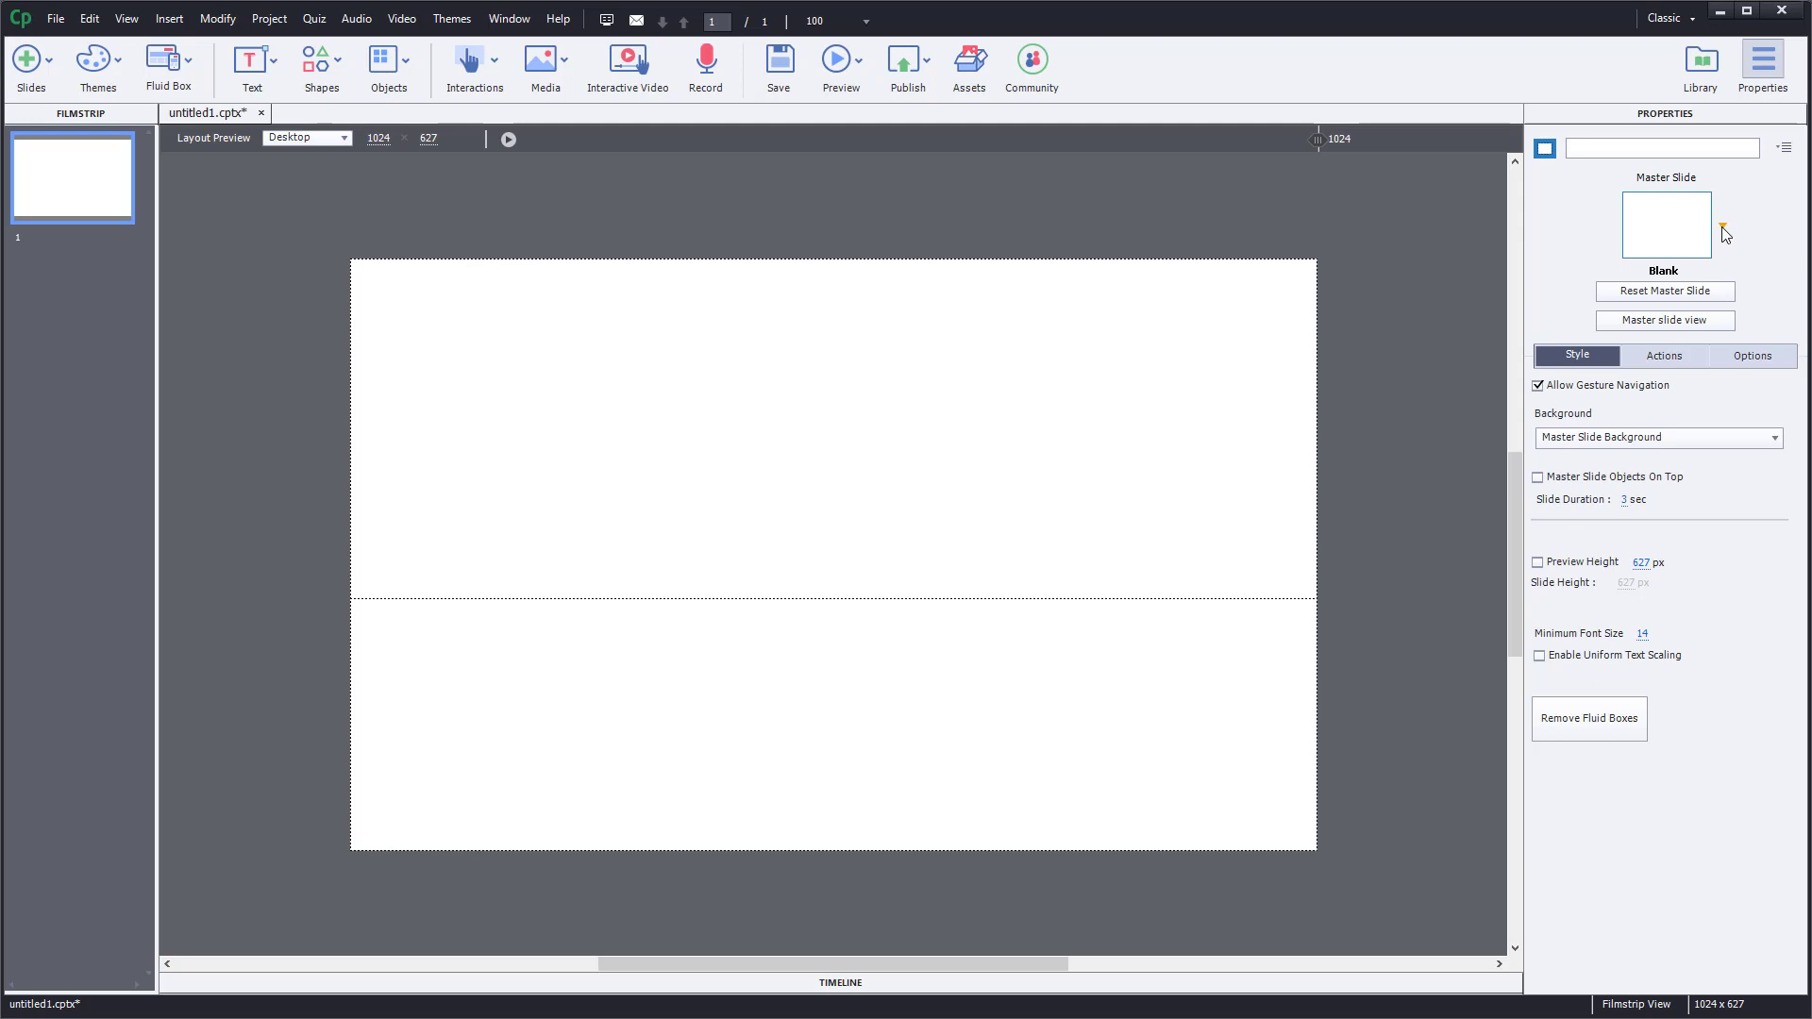
# Try the Title and then the Content 01 master slides on the slide
pyautogui.click(1723, 230)
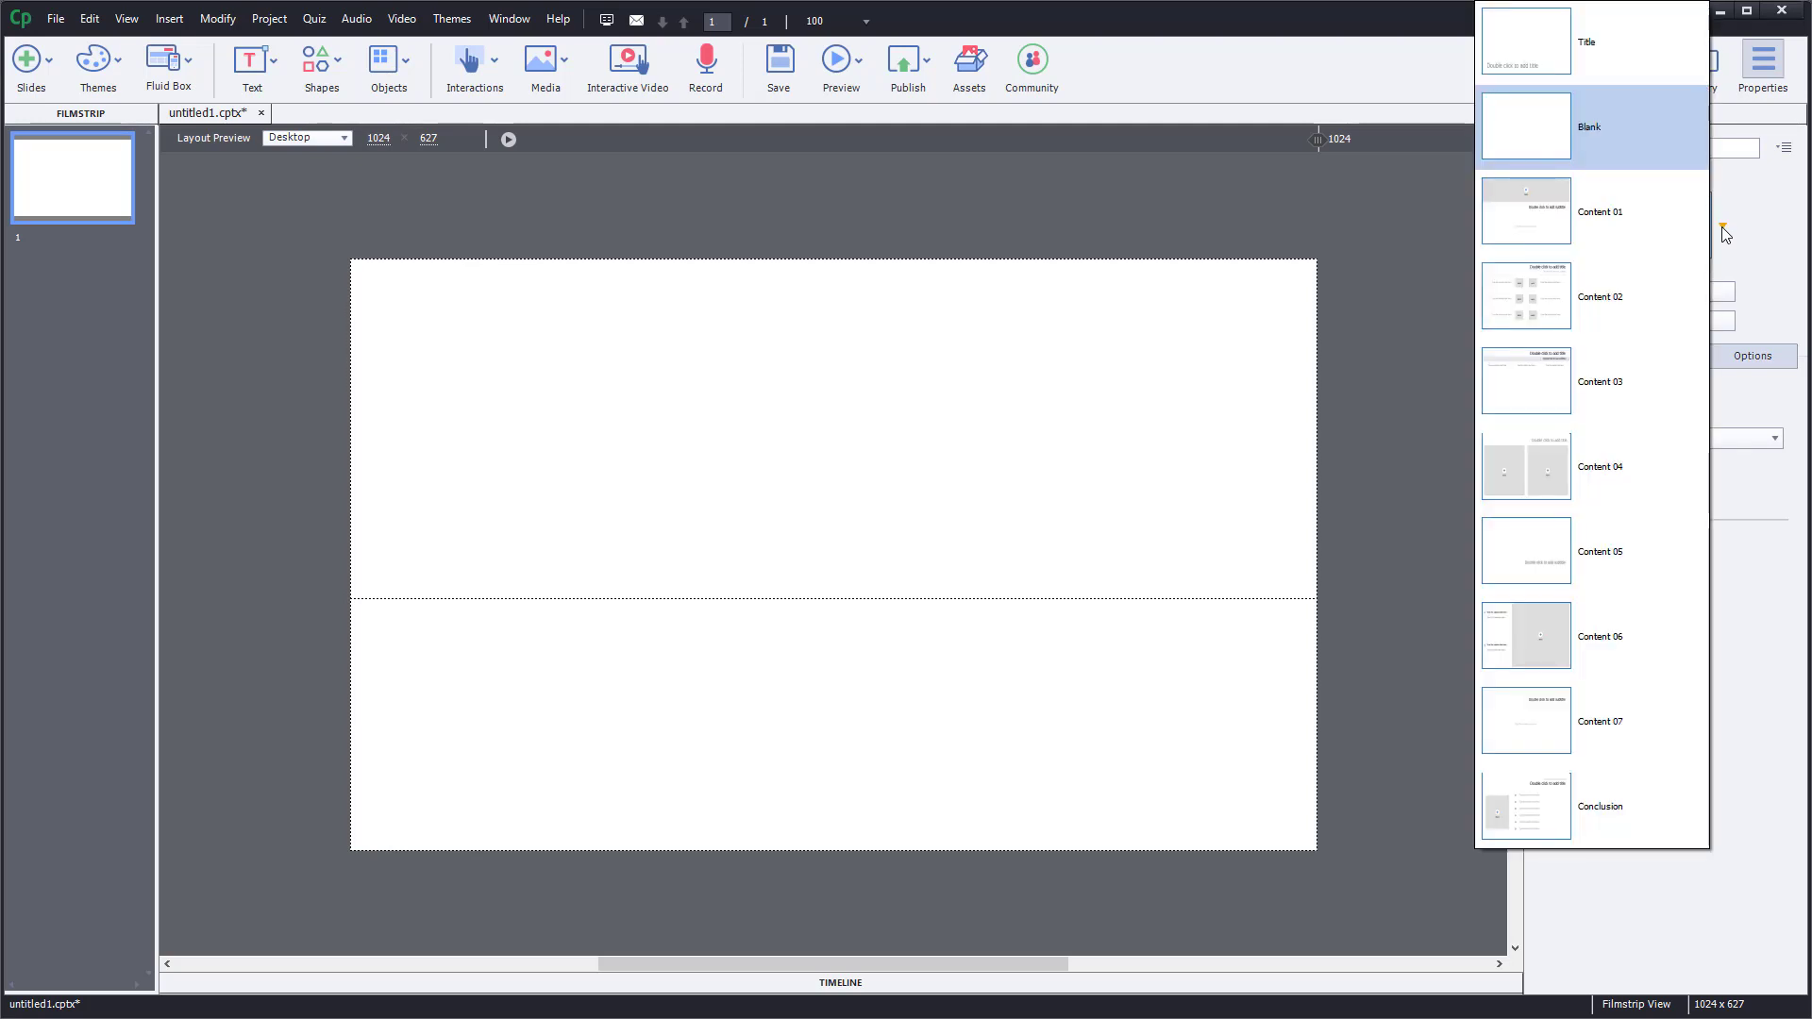
pyautogui.click(1591, 40)
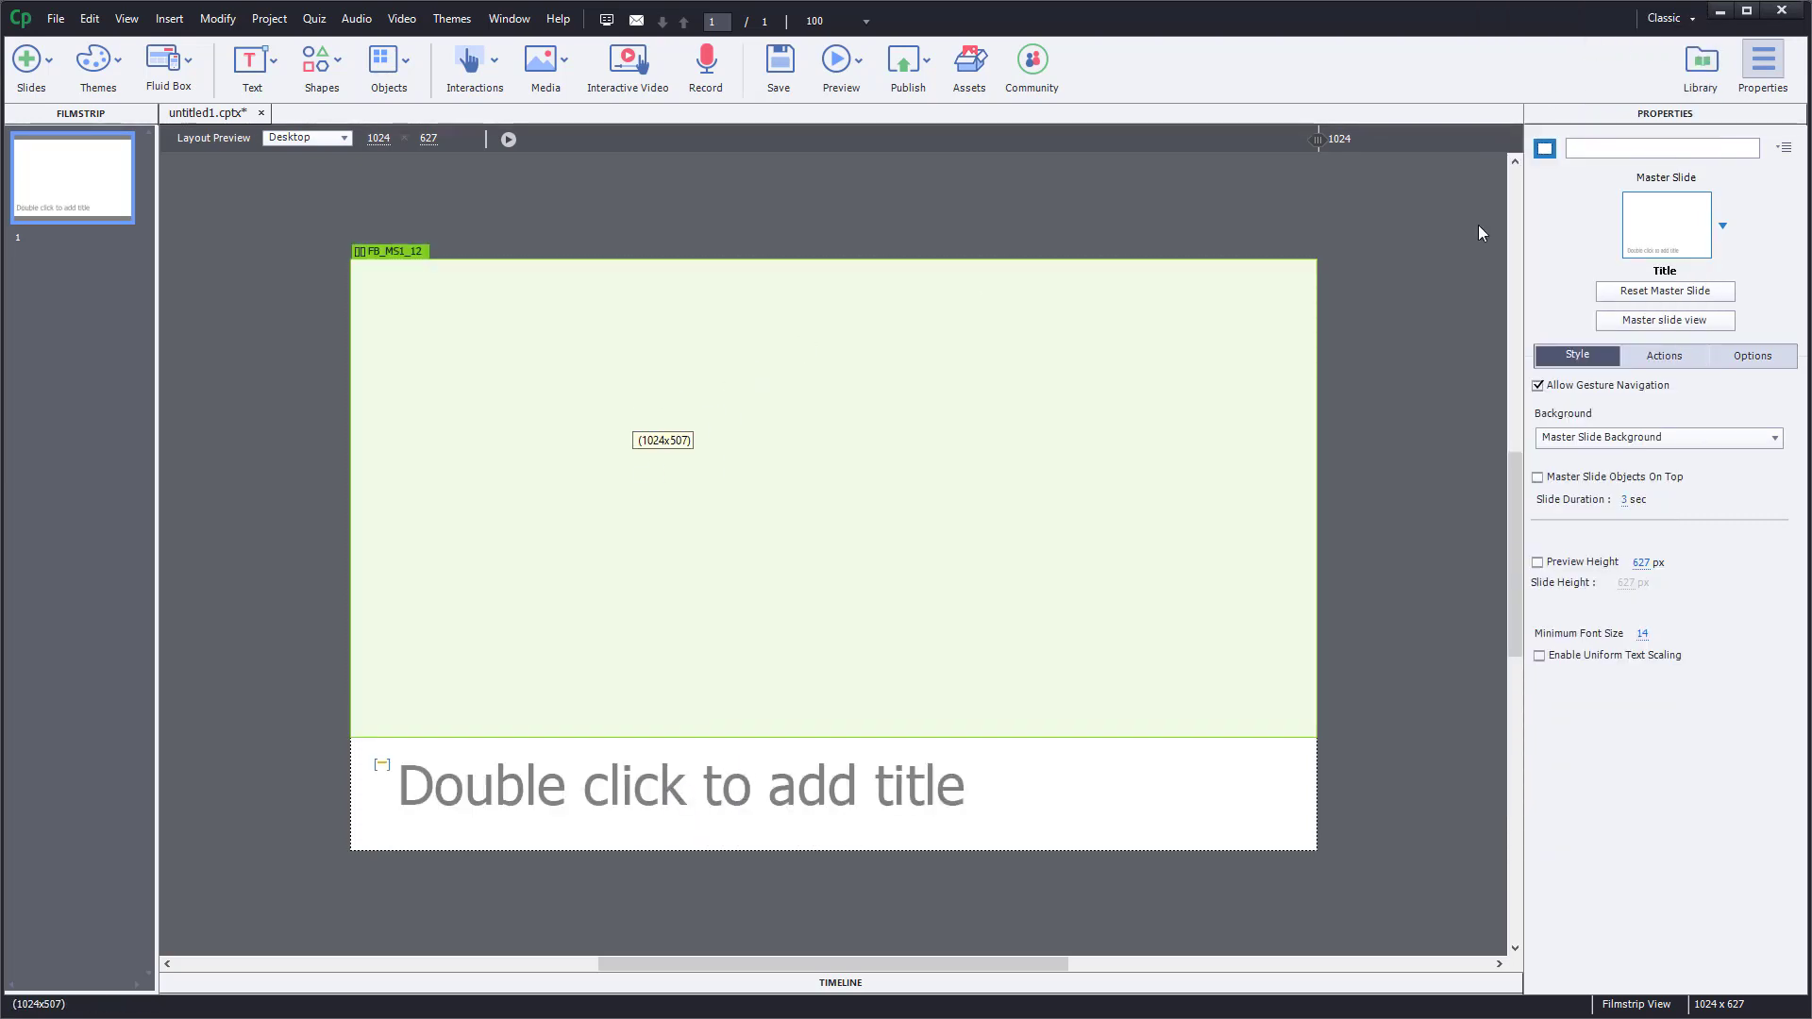
pyautogui.click(1721, 226)
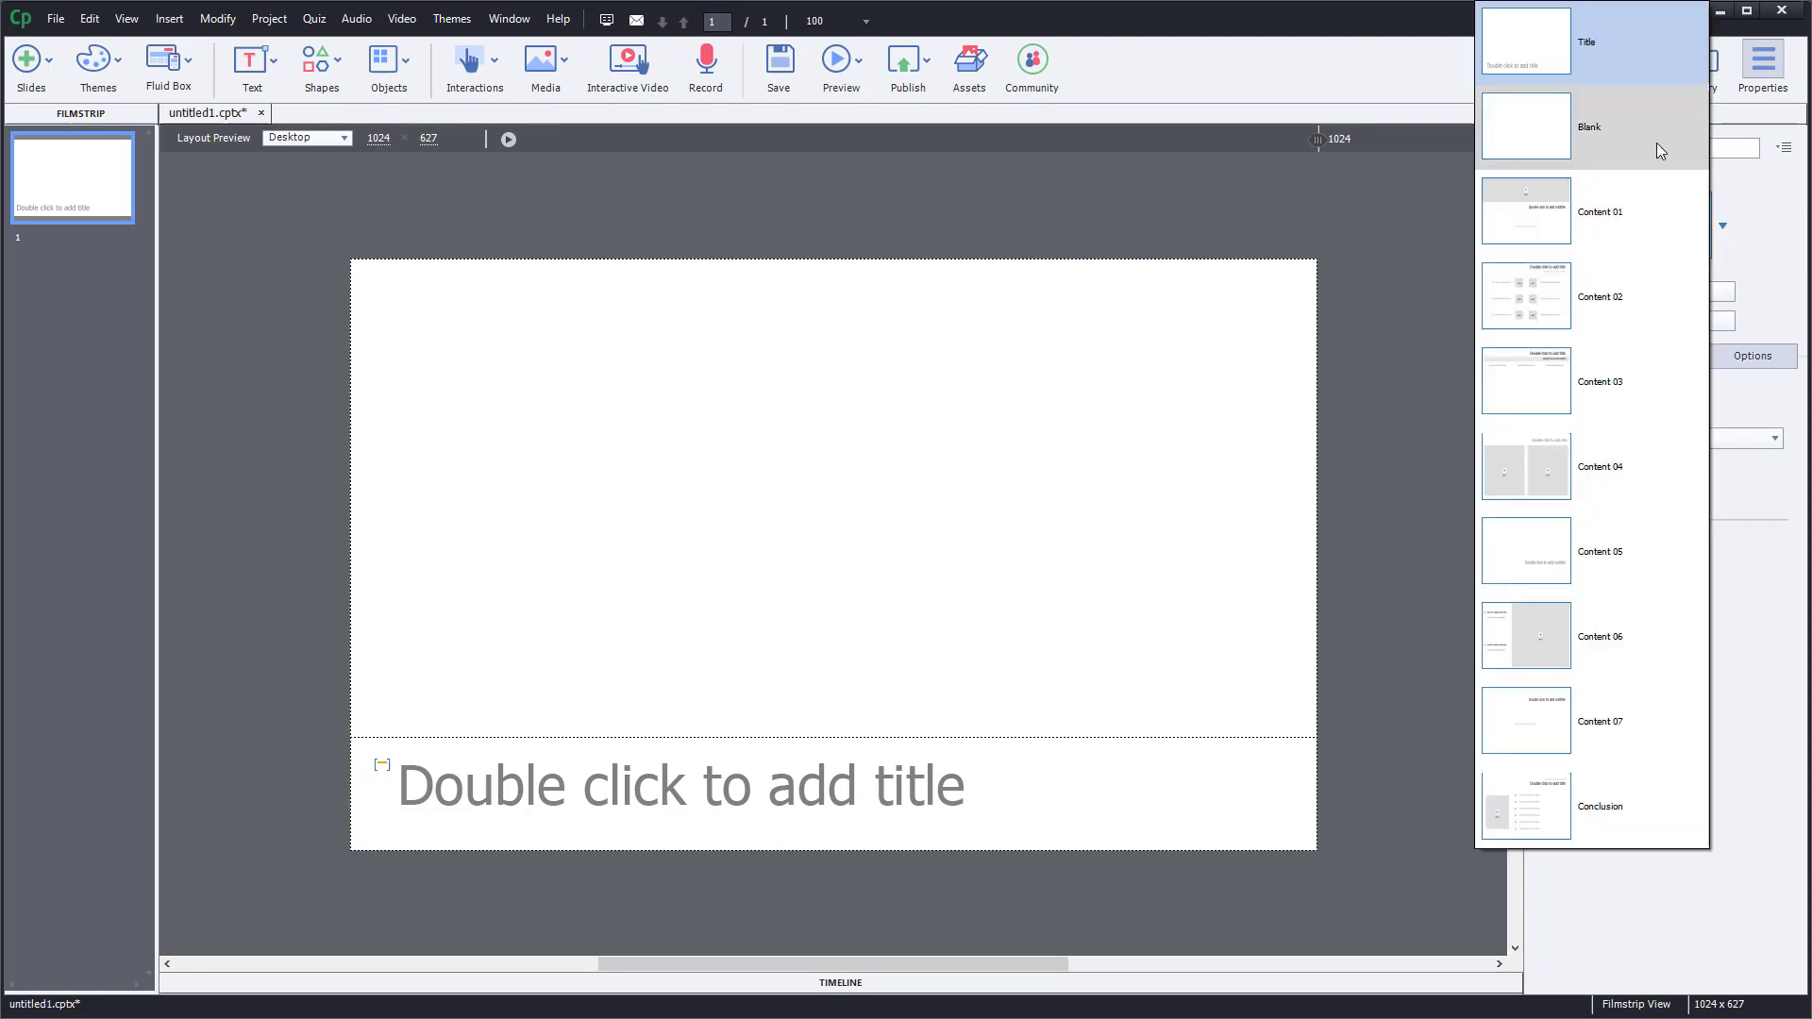
pyautogui.click(1604, 230)
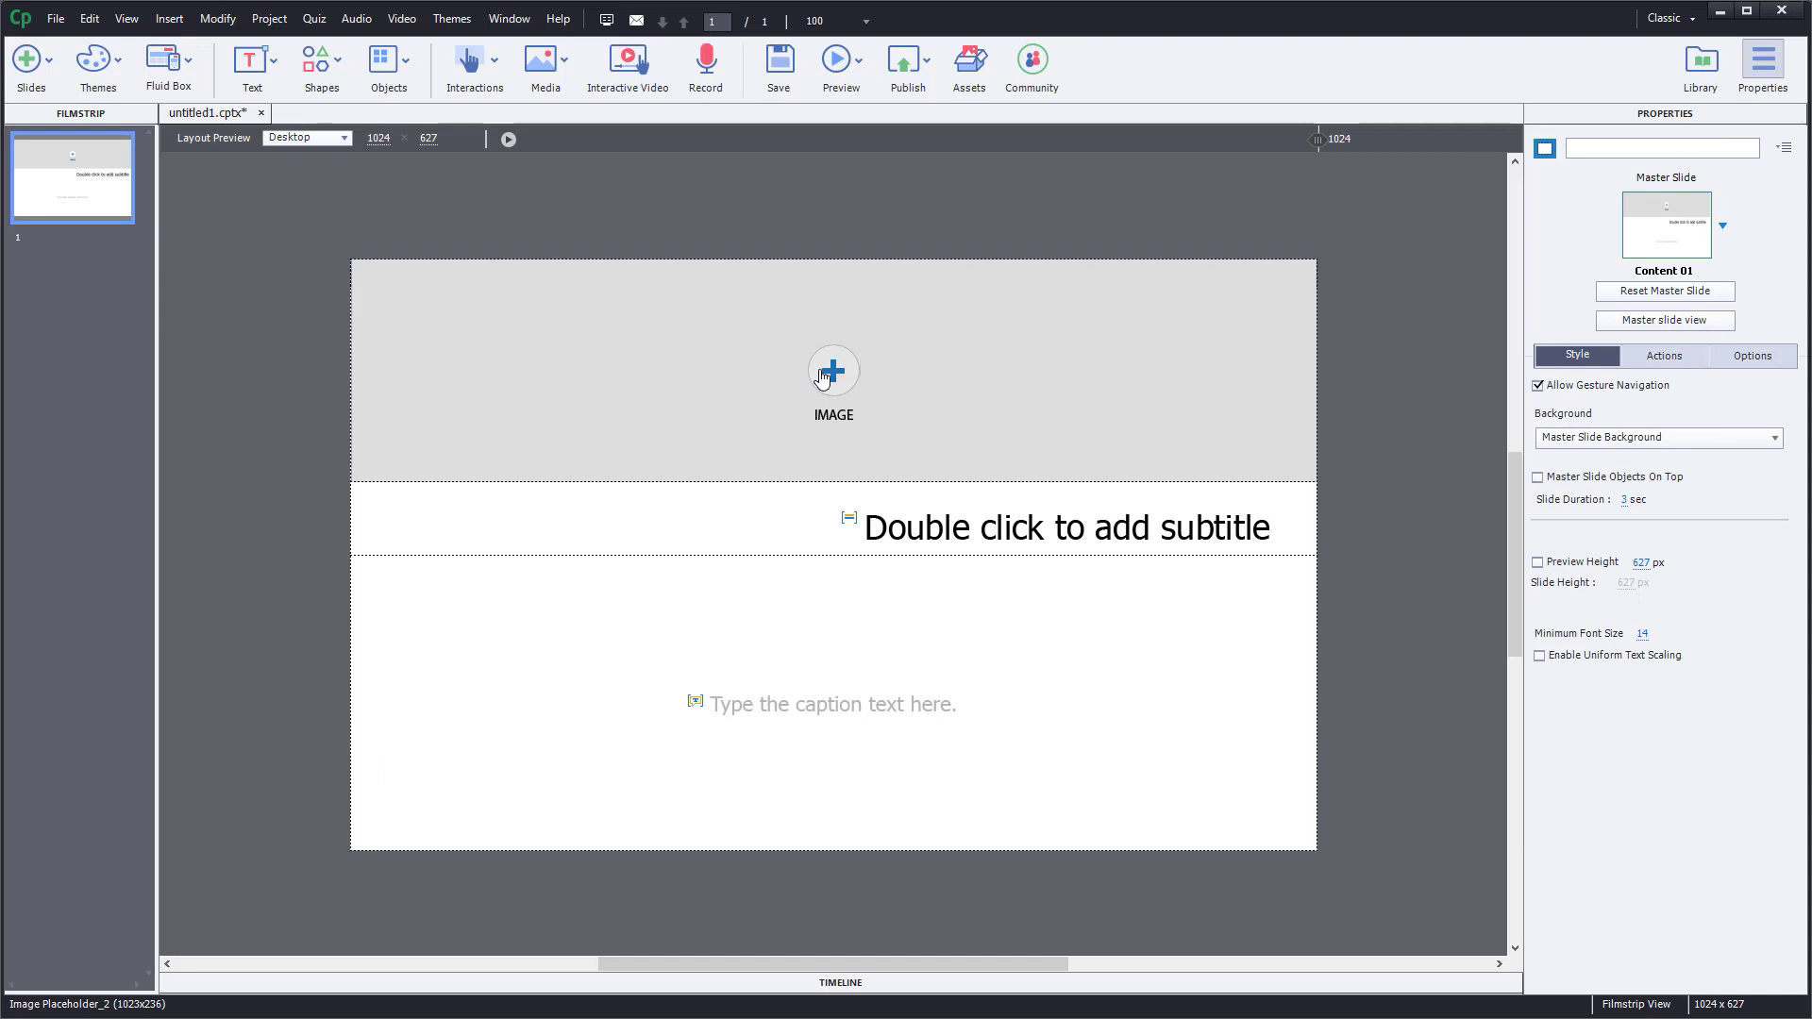
pyautogui.click(1129, 519)
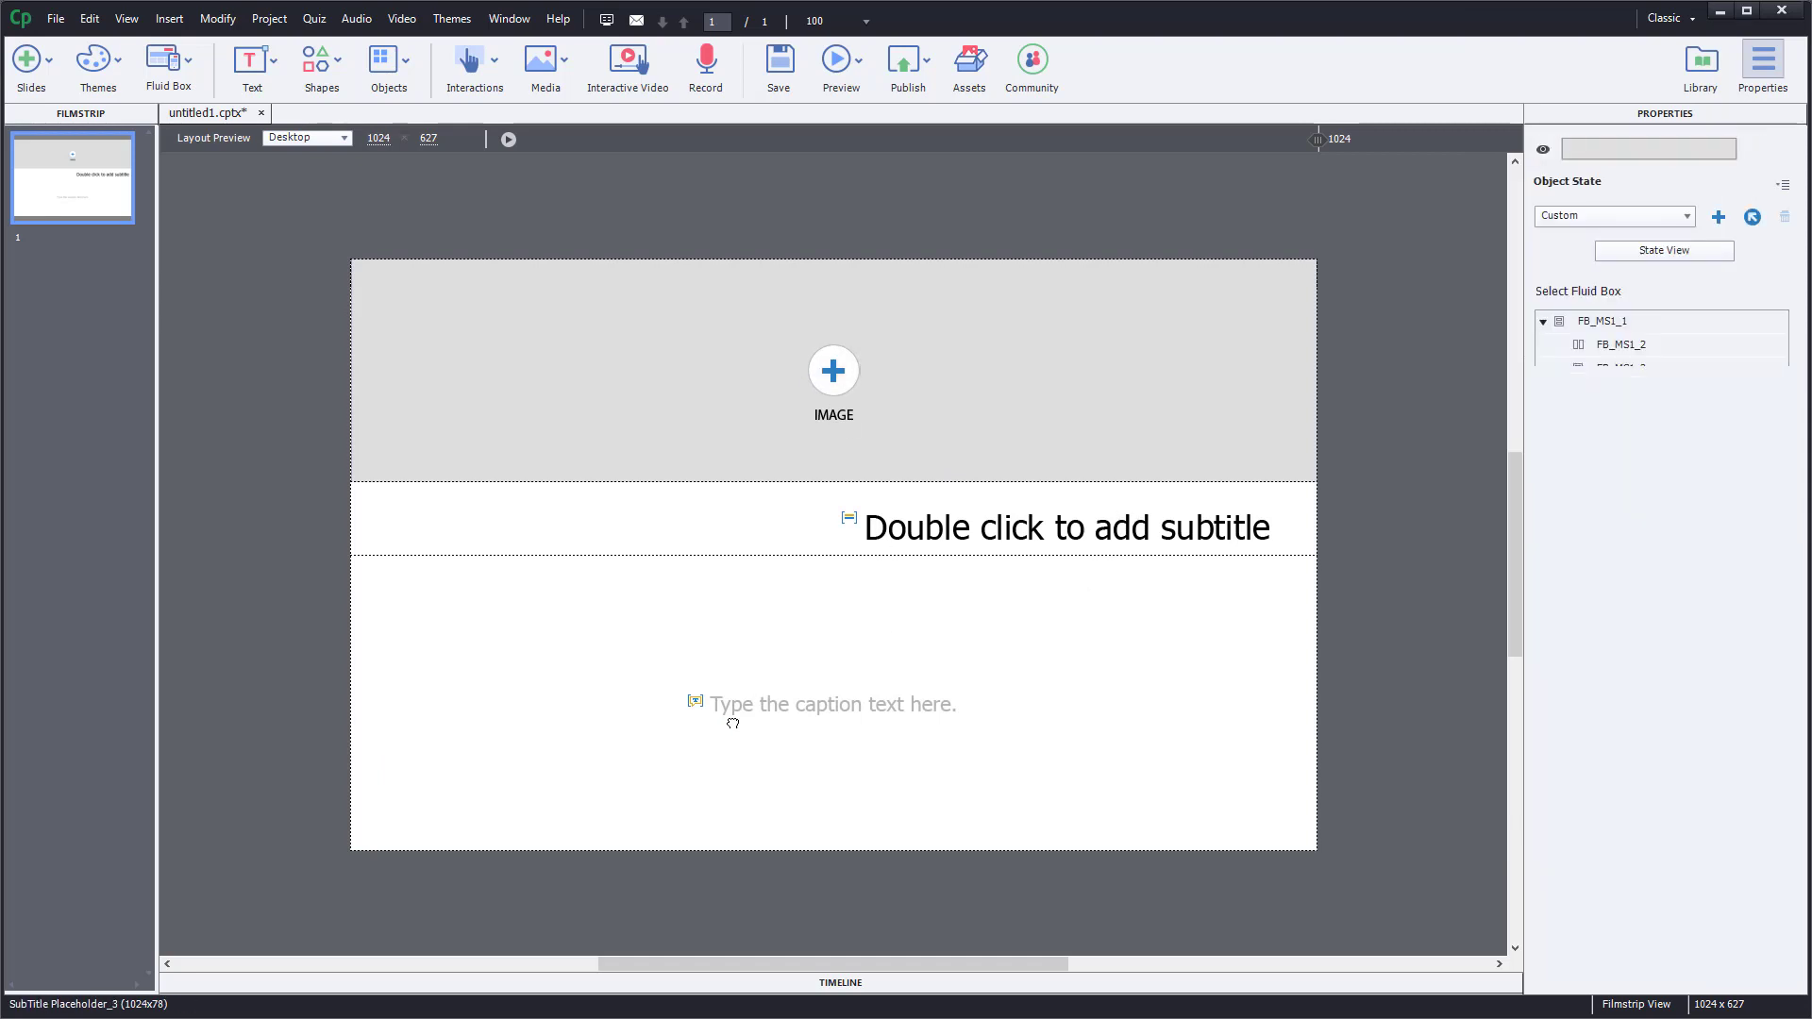
pyautogui.click(1334, 362)
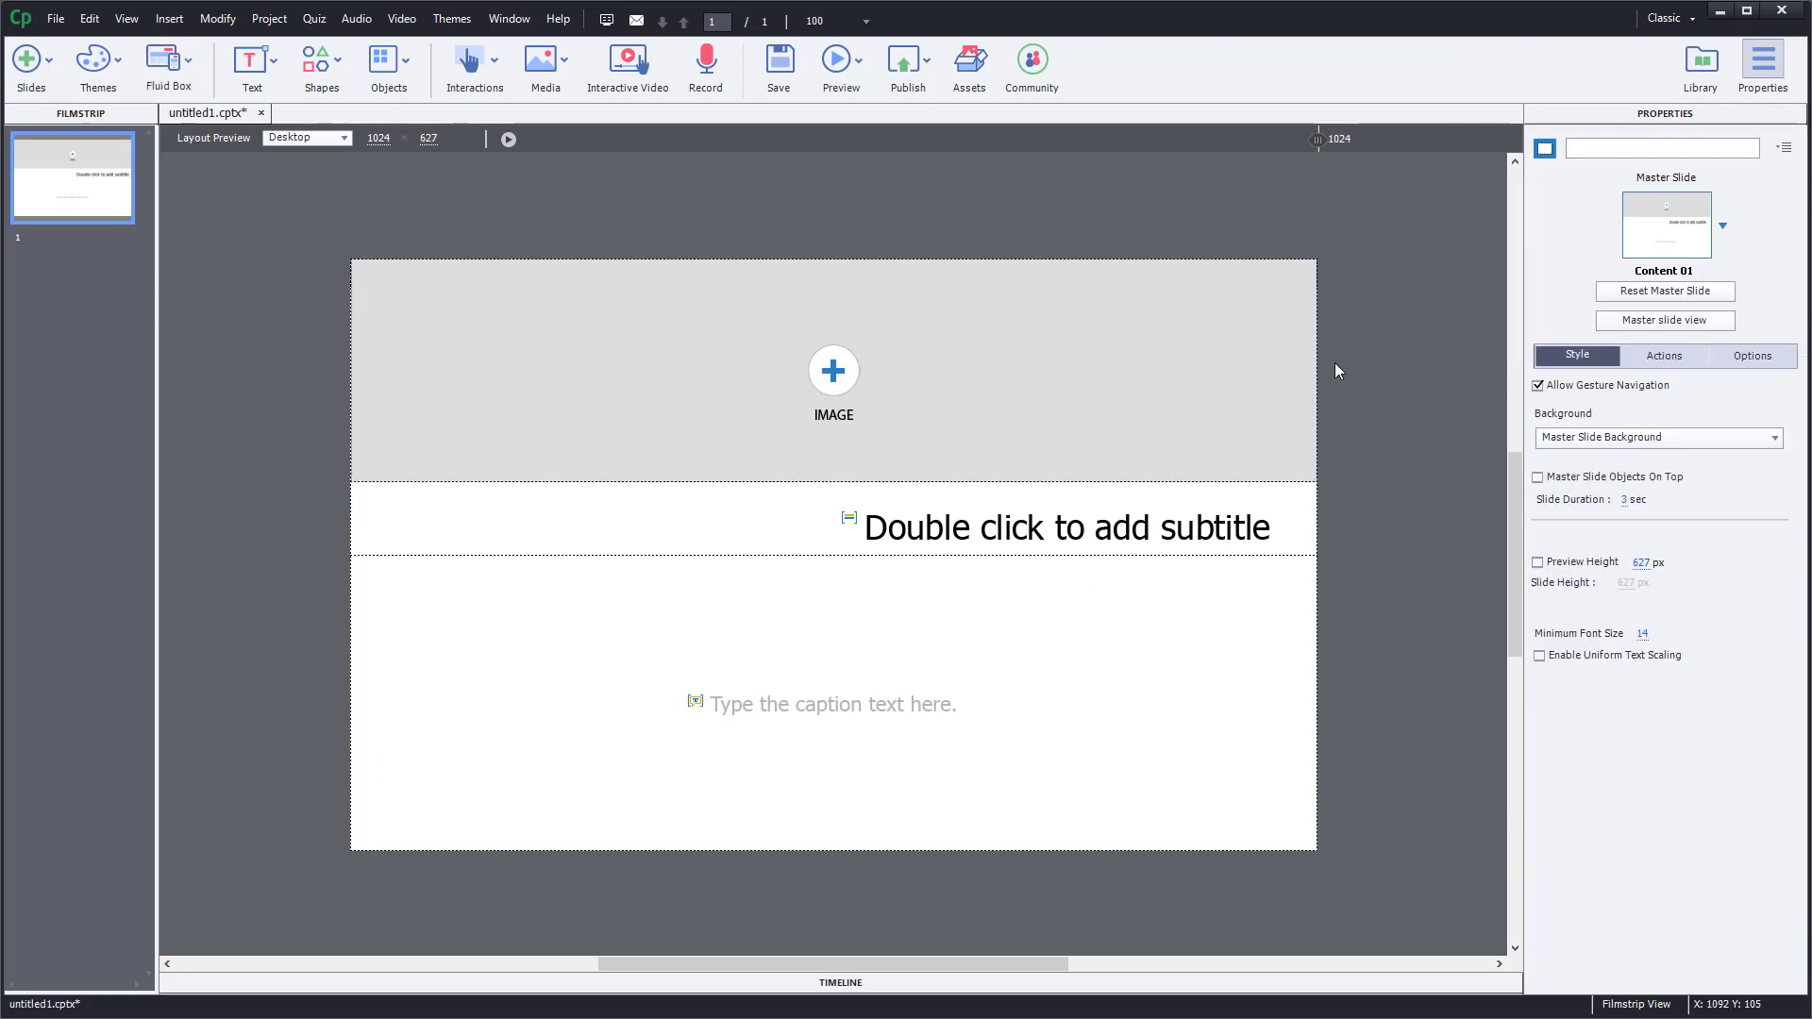
# Apply the Content 04 master slide and preview it at a narrower width
pyautogui.click(1723, 227)
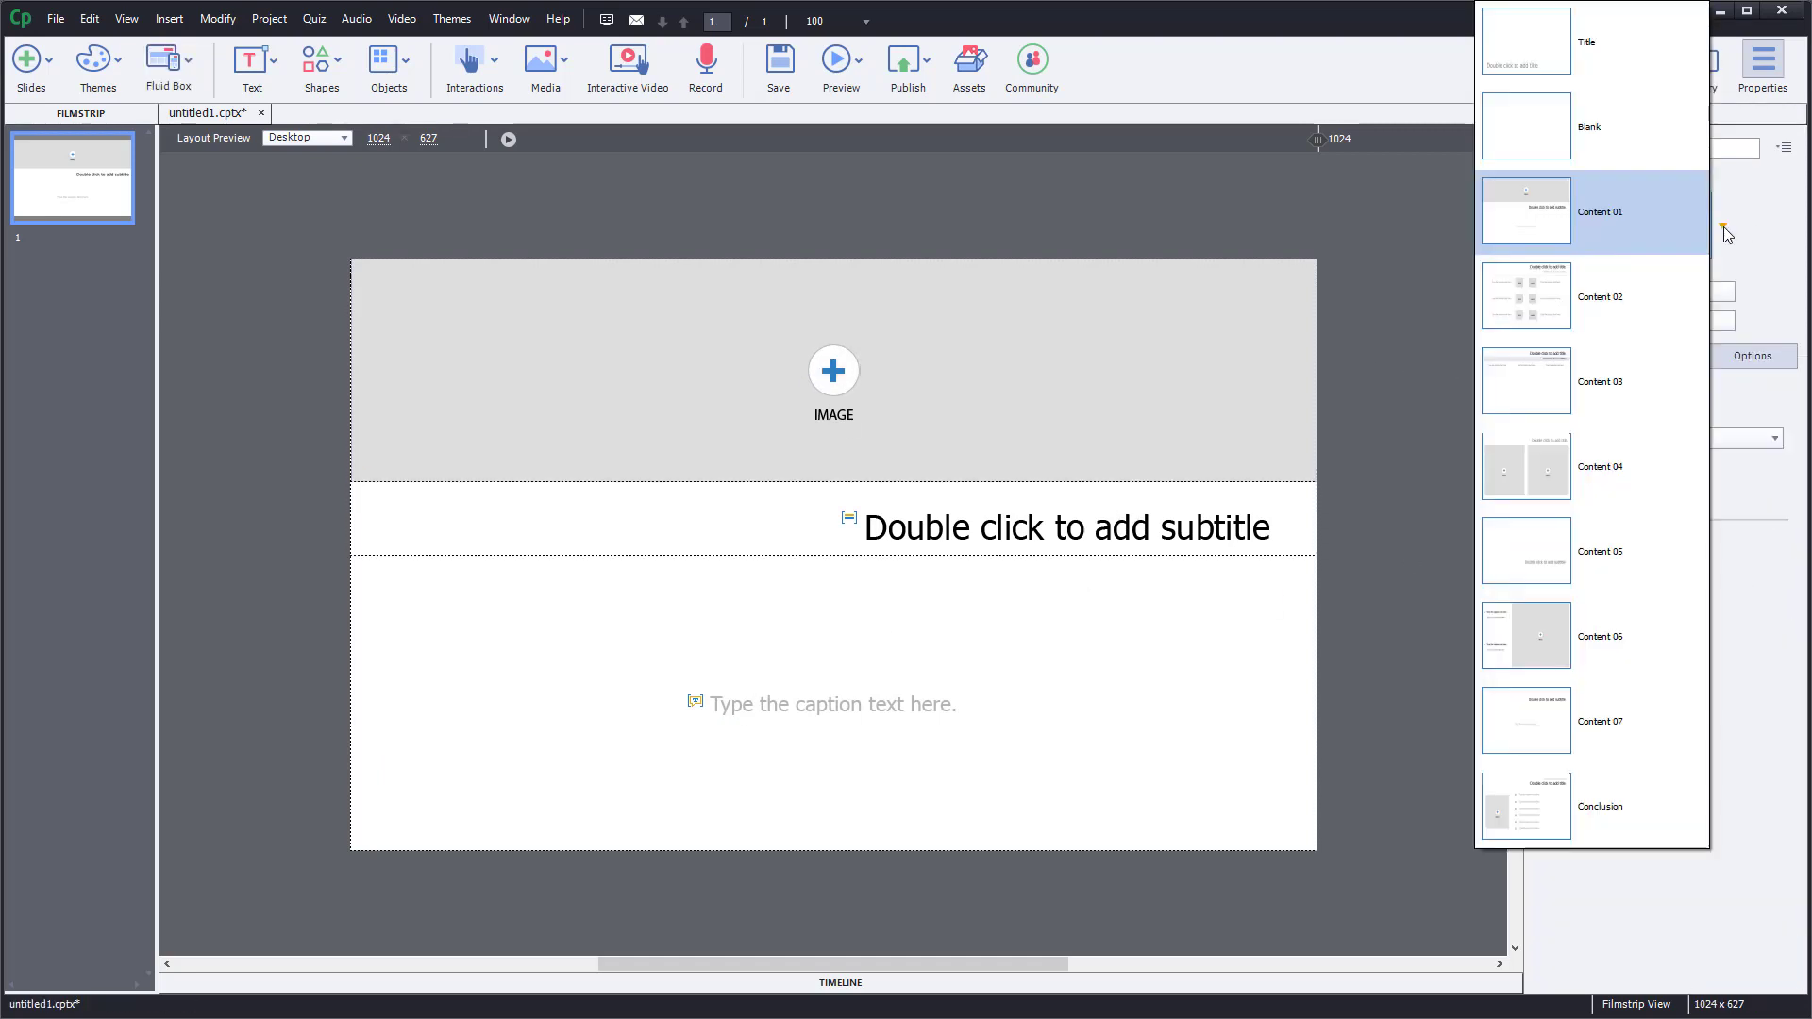
pyautogui.click(1639, 484)
pyautogui.moveTo(1318, 138); pyautogui.dragTo(1333, 190)
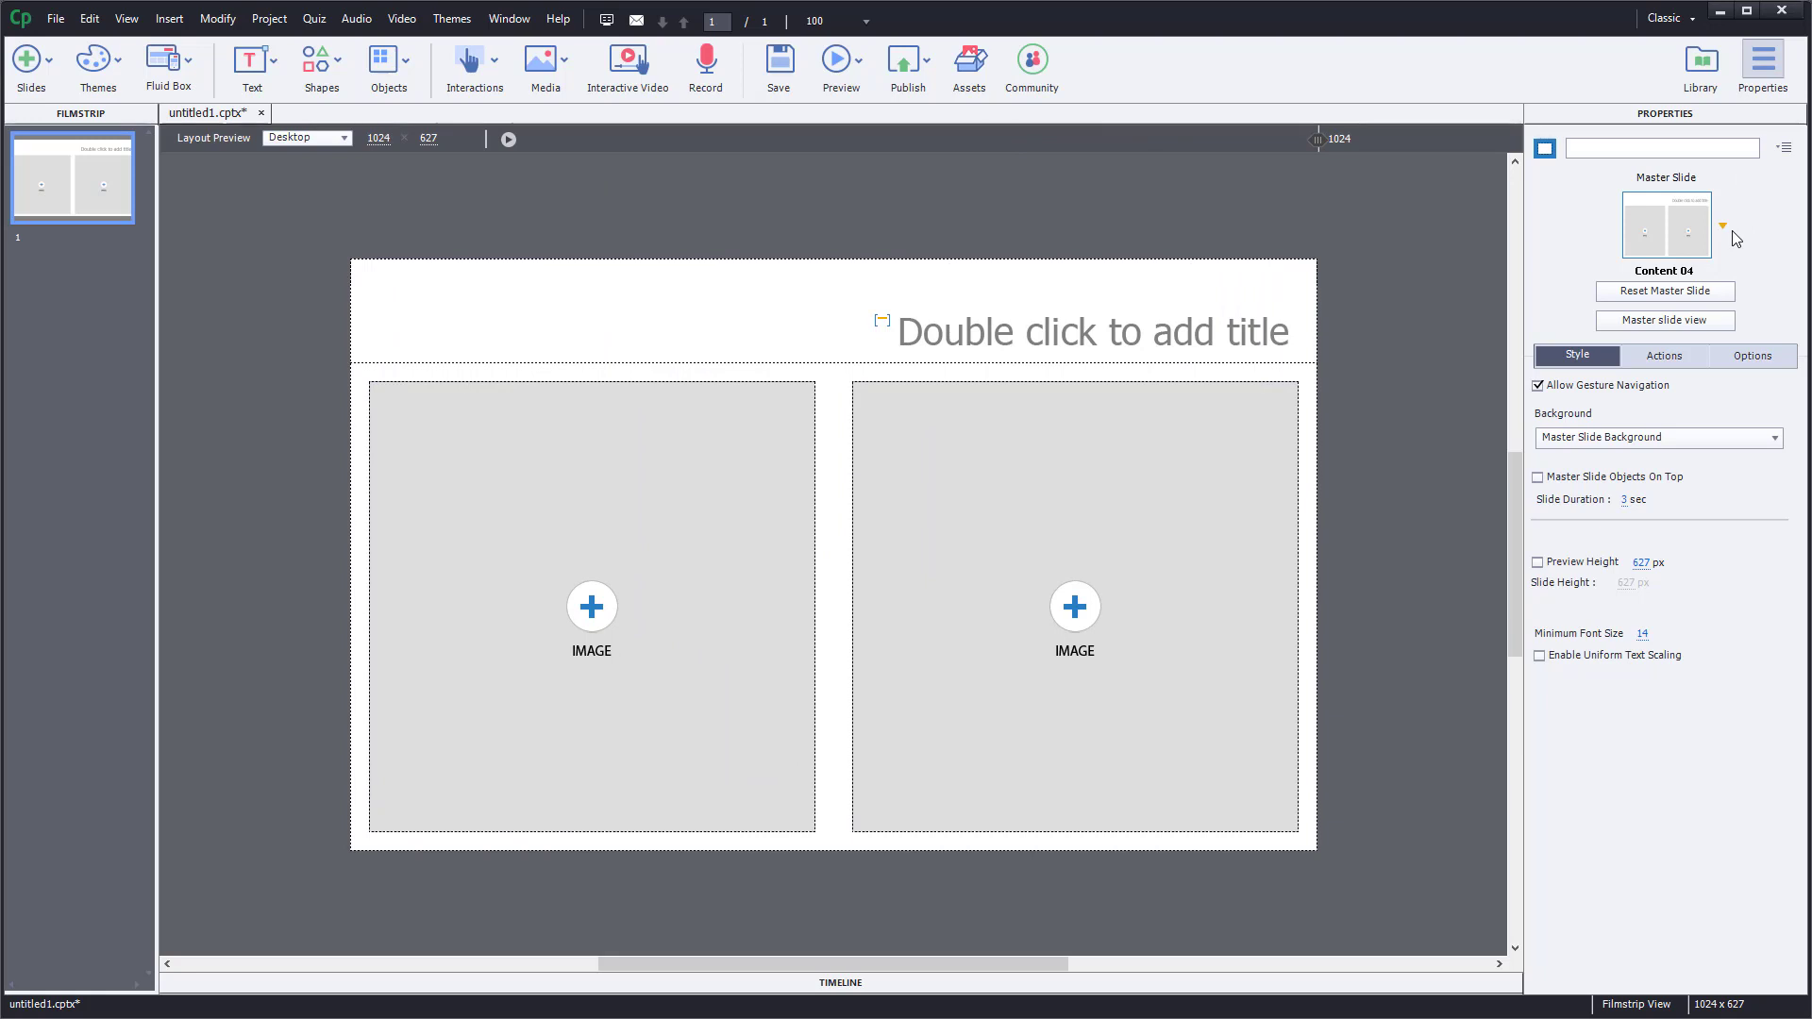